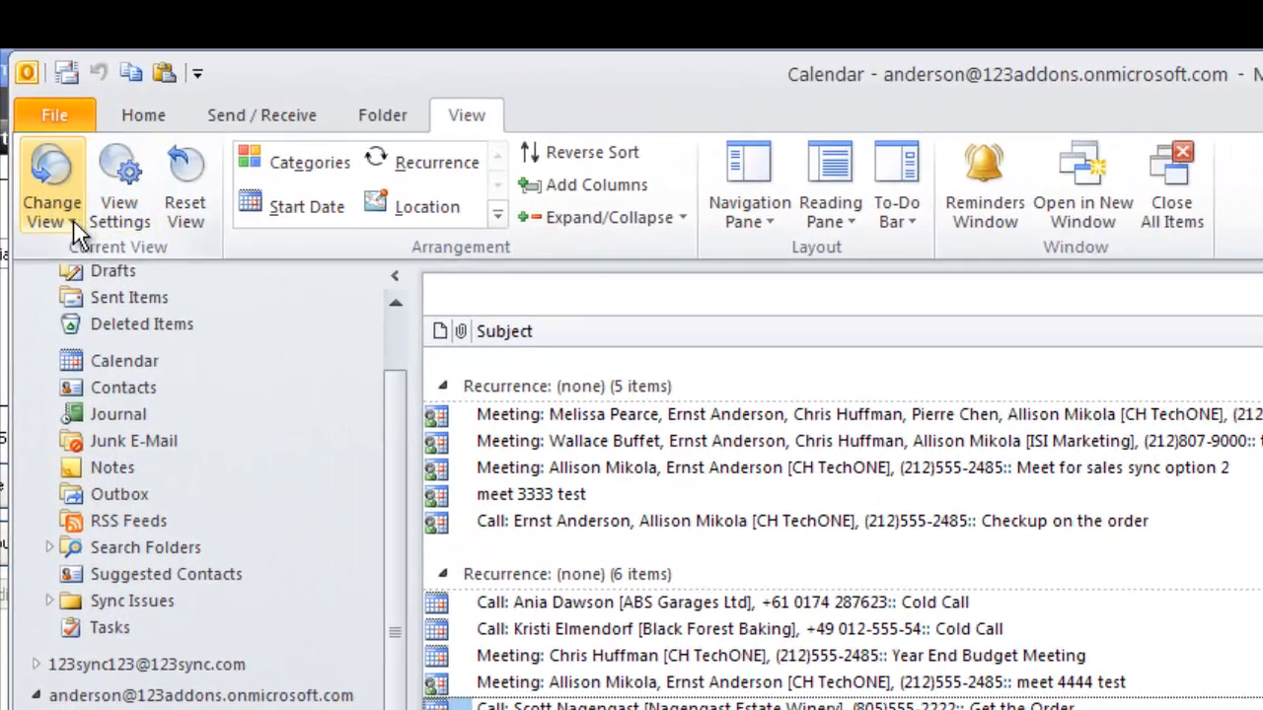
Step: Show the calendar in List view and open the "Get the Order" call appointment
{"action": "left_click", "coordinate": [47, 97]}
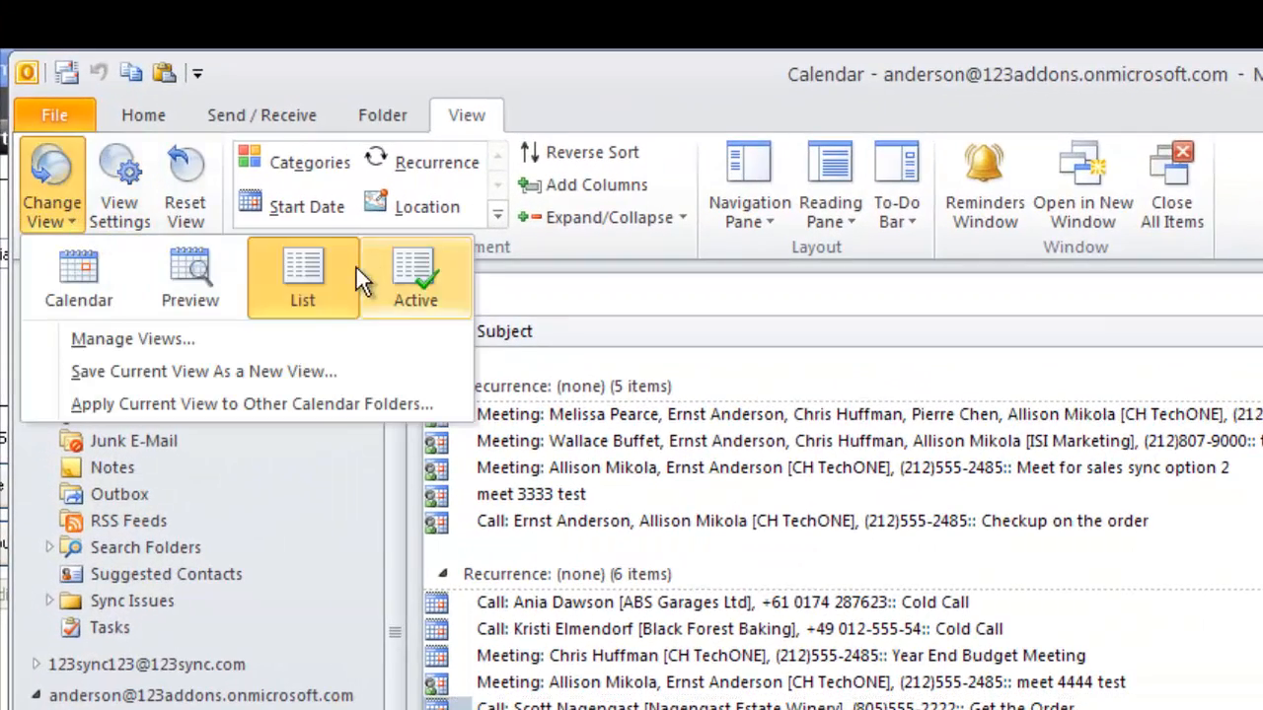
{"action": "left_click", "coordinate": [327, 264]}
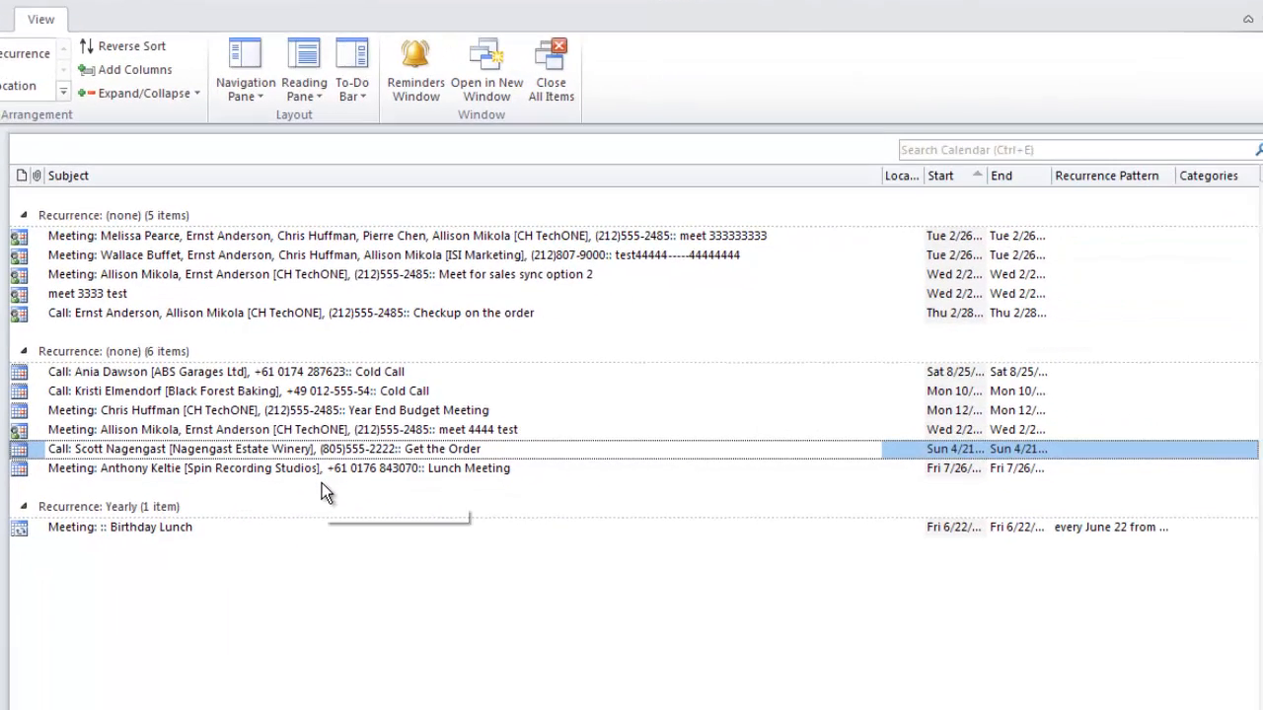
{"action": "double_click", "coordinate": [35, 454]}
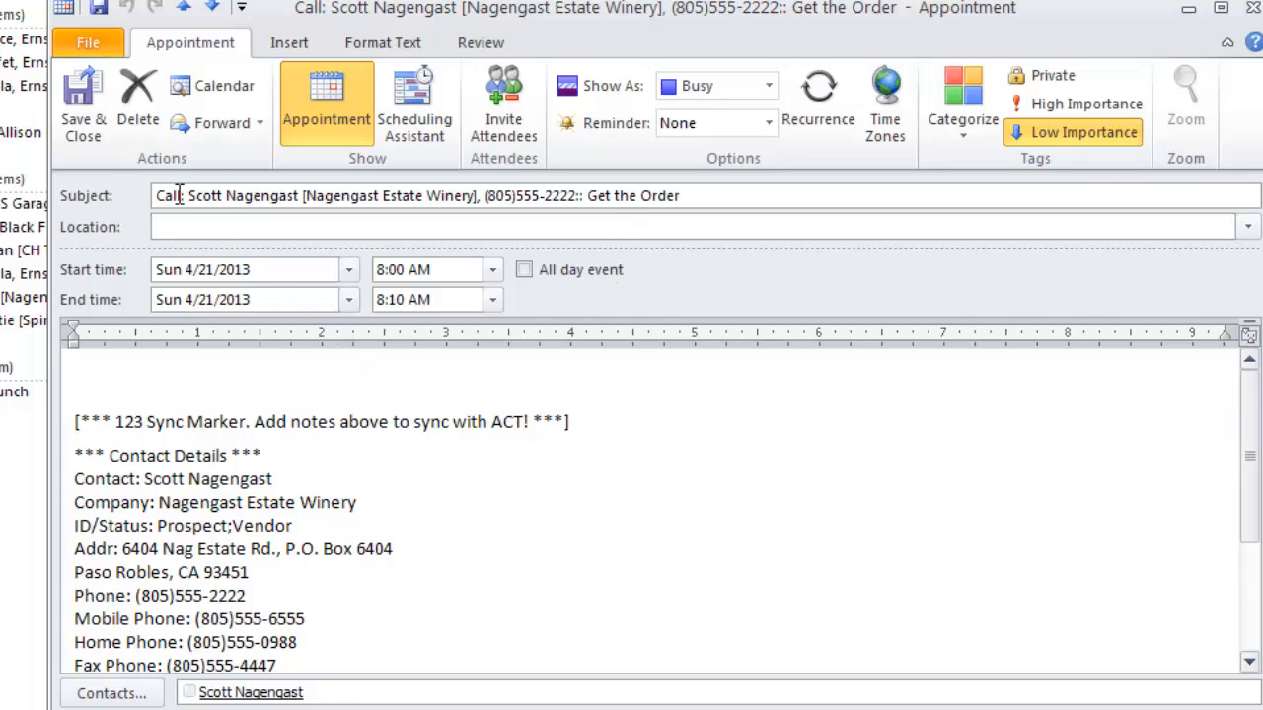
Step: Add the note "All data goes into Activity details." above the 123 Sync Marker line in the appointment body
{"action": "left_click_drag", "start_coordinate": [179, 194], "coordinate": [146, 193]}
{"action": "left_click", "coordinate": [206, 225]}
{"action": "left_click_drag", "start_coordinate": [72, 423], "coordinate": [580, 425]}
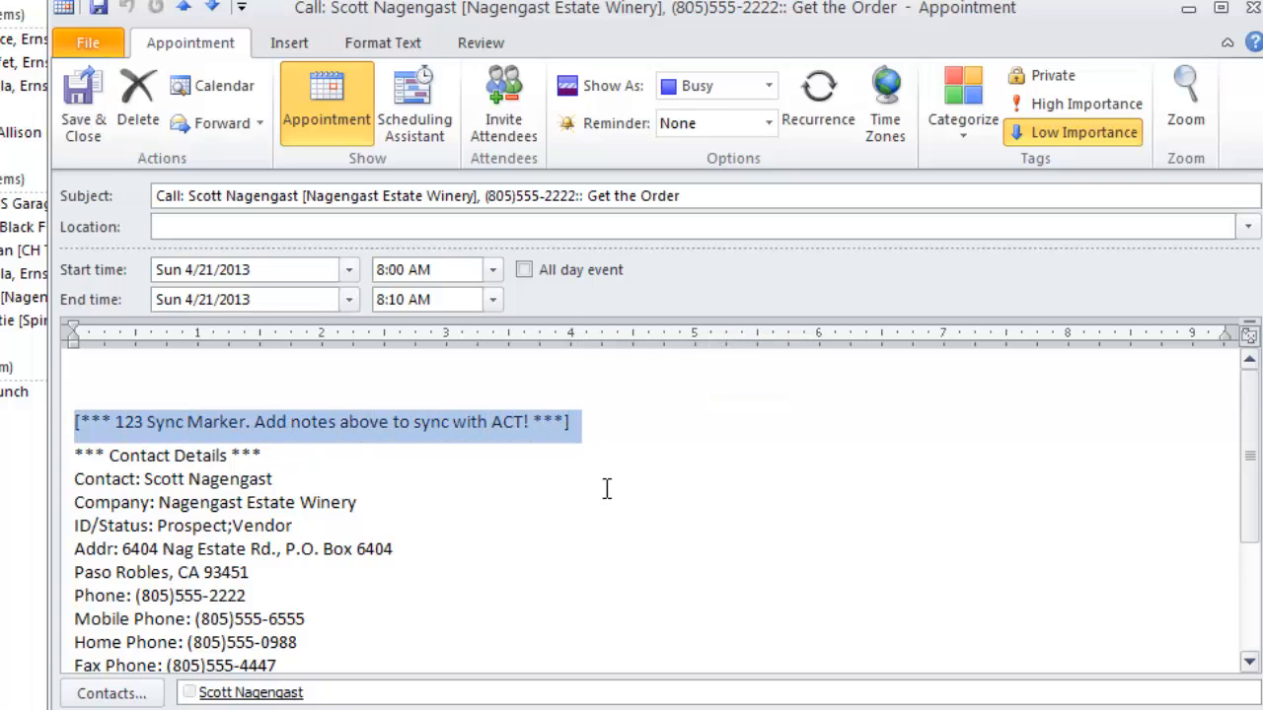
{"action": "left_click", "coordinate": [403, 376]}
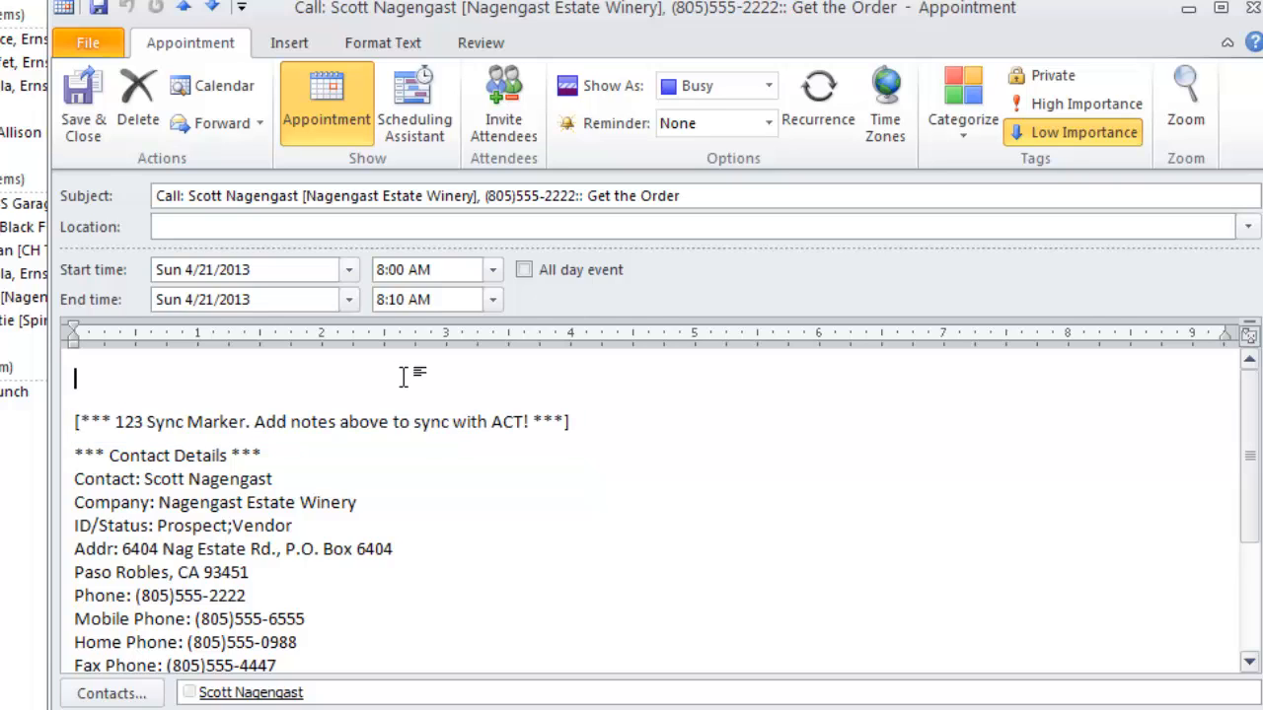
{"action": "type", "text": "All"}
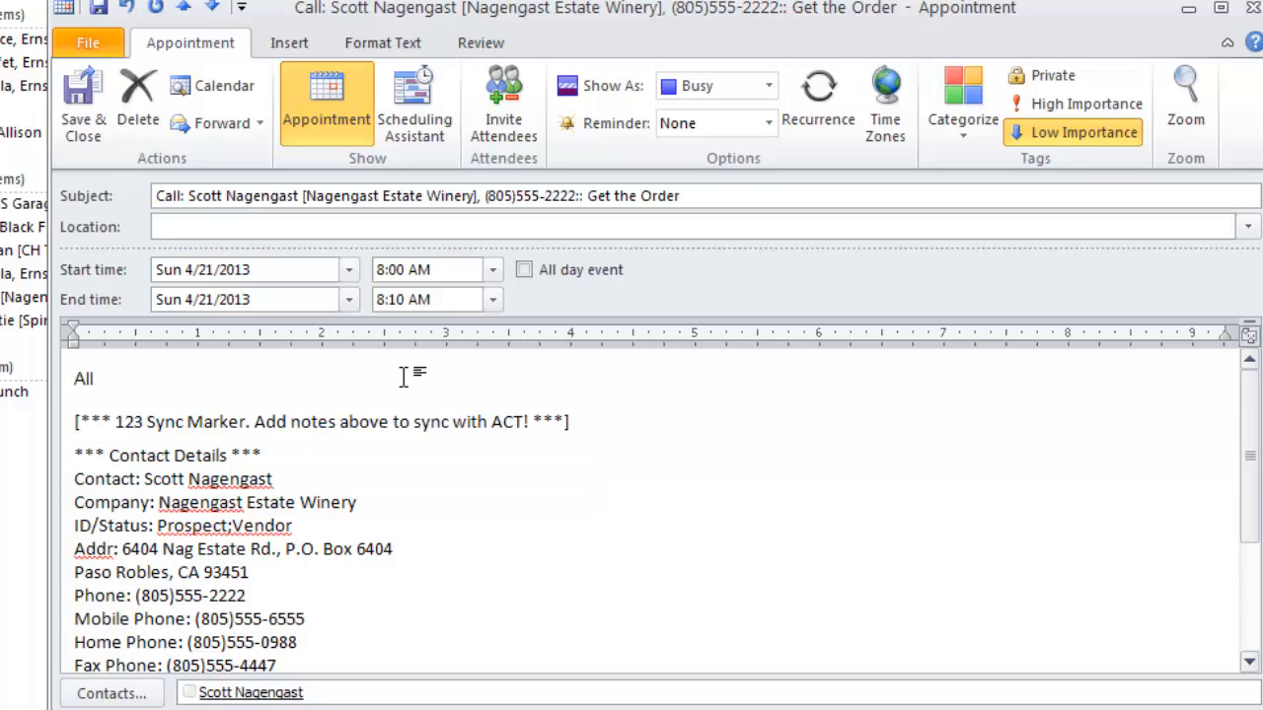
{"action": "type", "text": " data goes into Activity details."}
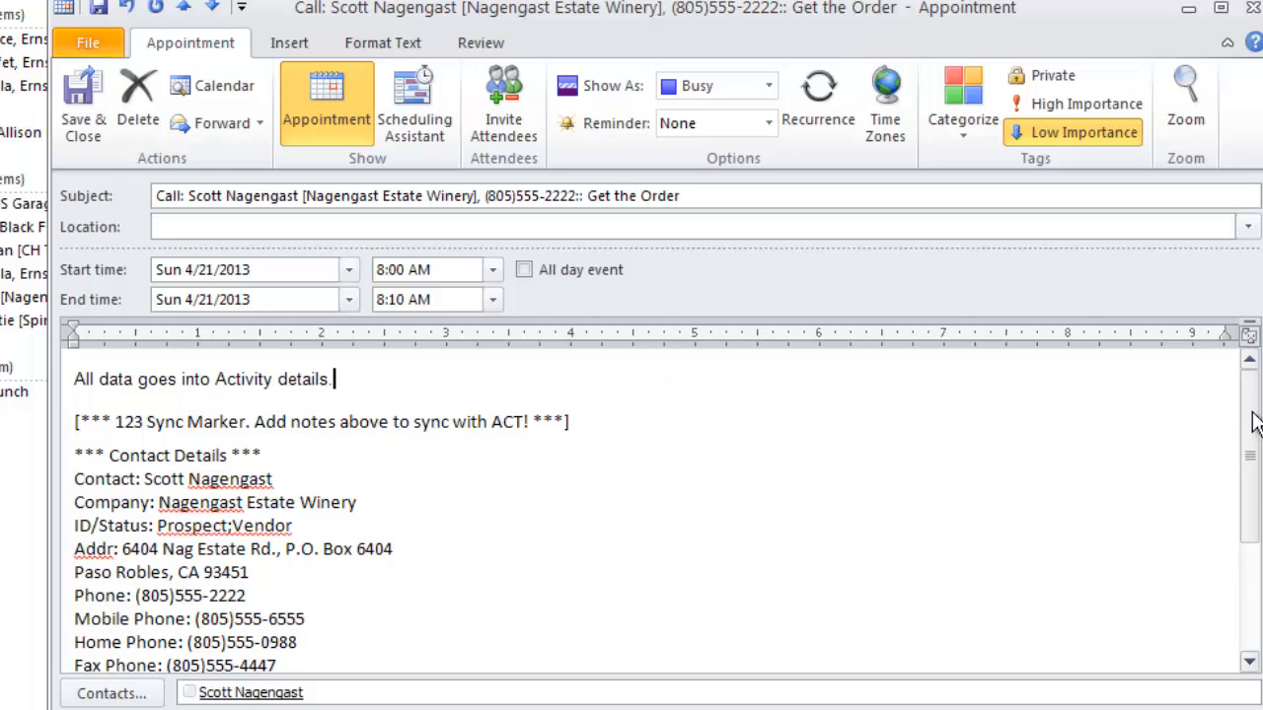
Step: Review the contact details and notes listed below the 123 Sync Marker in the appointment body
{"action": "left_click_drag", "start_coordinate": [1251, 422], "coordinate": [1218, 409]}
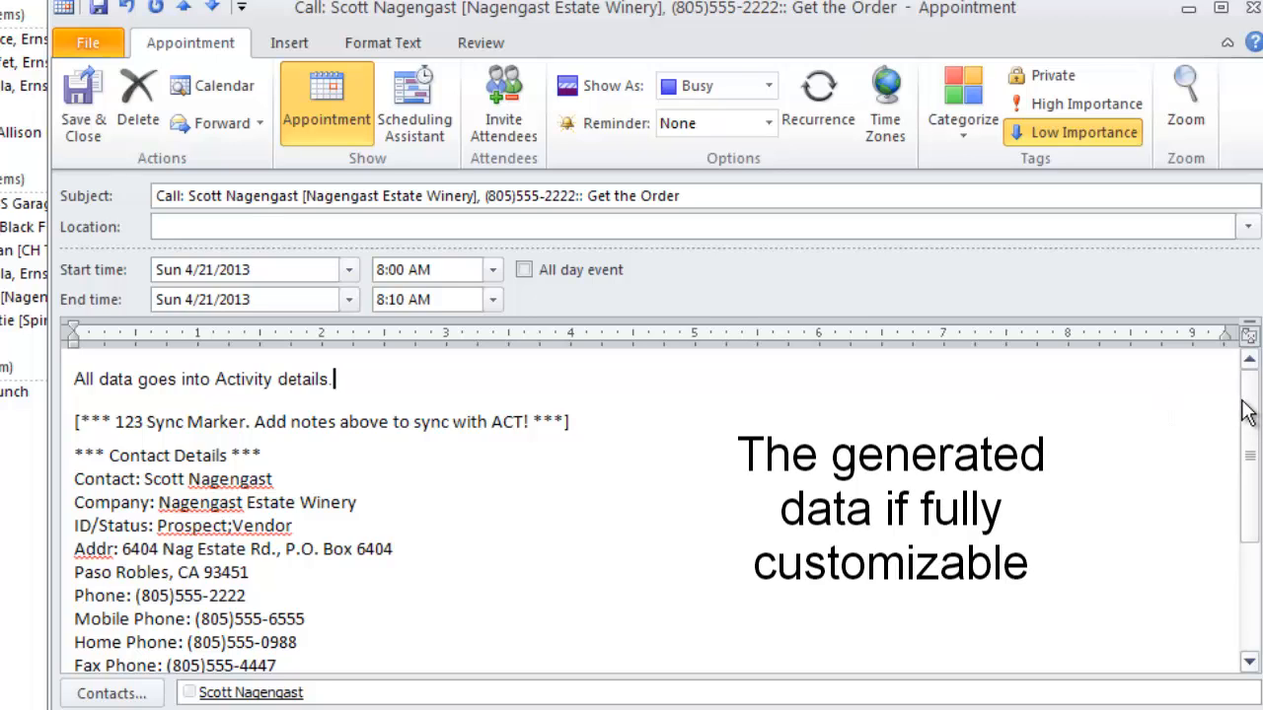
{"action": "left_click_drag", "start_coordinate": [1246, 413], "coordinate": [1241, 519]}
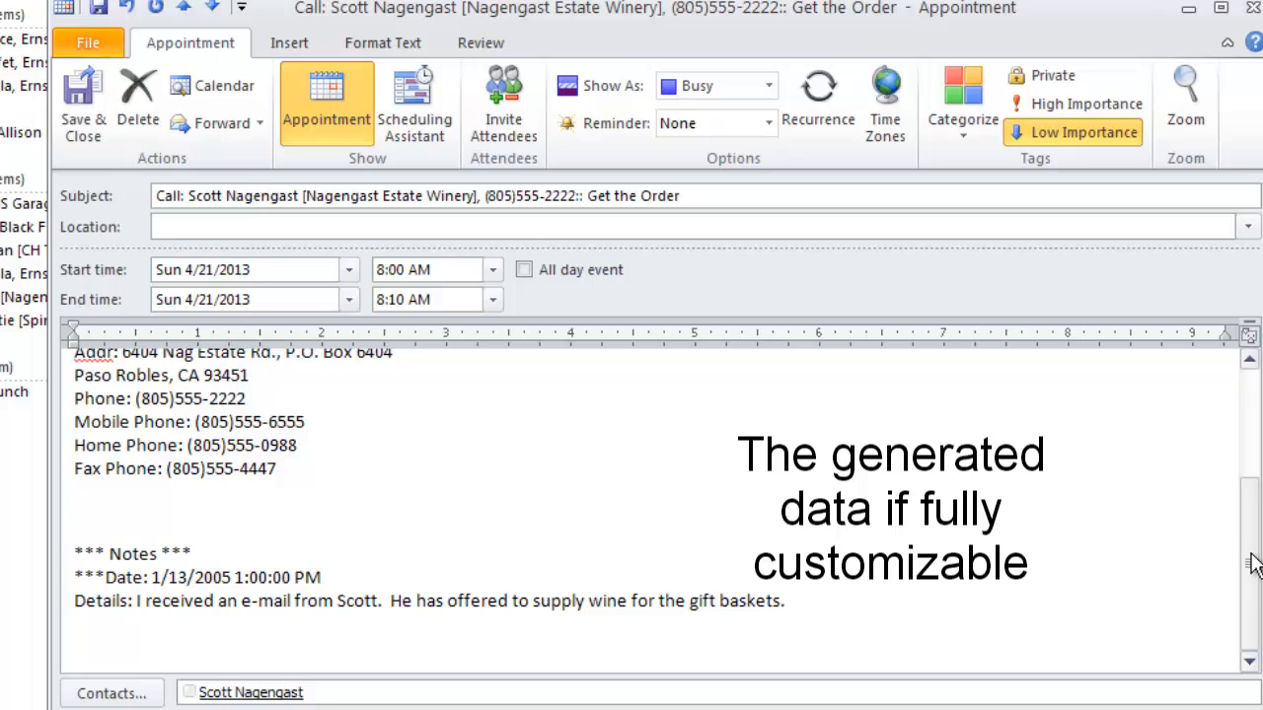
{"action": "left_click_drag", "start_coordinate": [1253, 562], "coordinate": [1251, 480]}
{"action": "scroll", "coordinate": [708, 552], "scroll_direction": "up", "scroll_amount": 2}
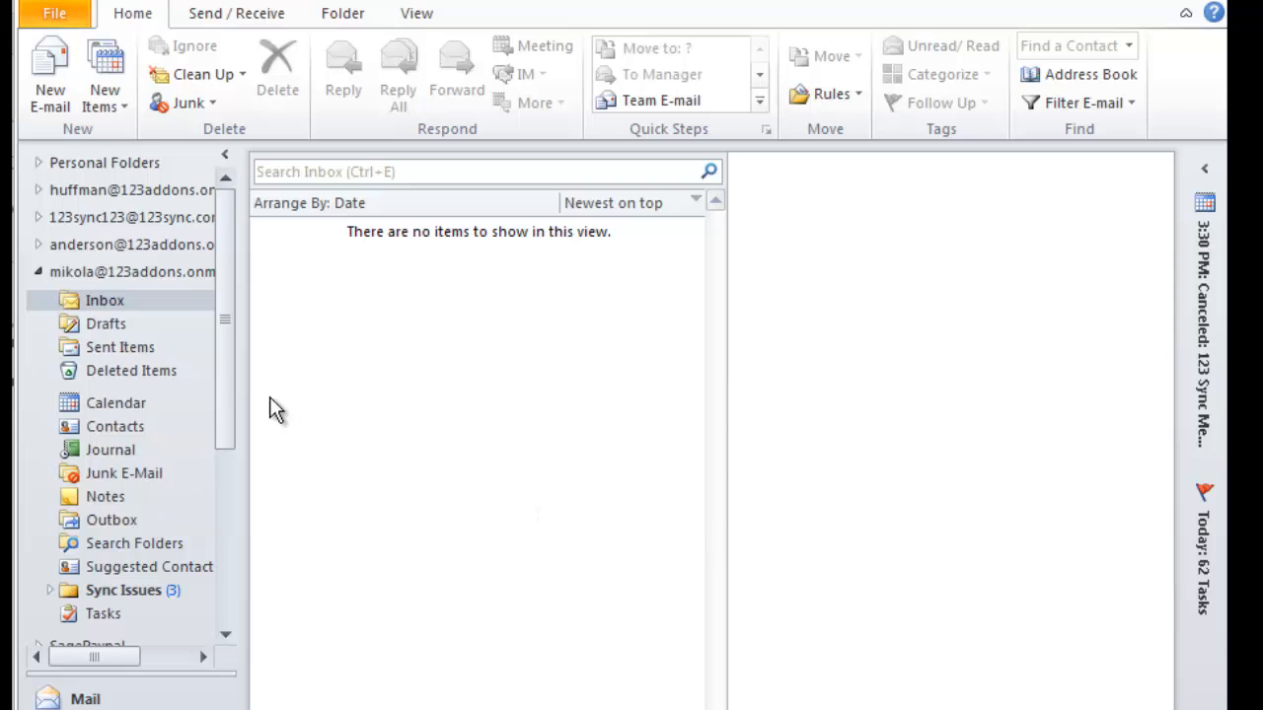
Step: In the expanded mailbox's calendar, create a new appointment with the subject "Meet re. 123 Sync Implem."
{"action": "left_click", "coordinate": [108, 404]}
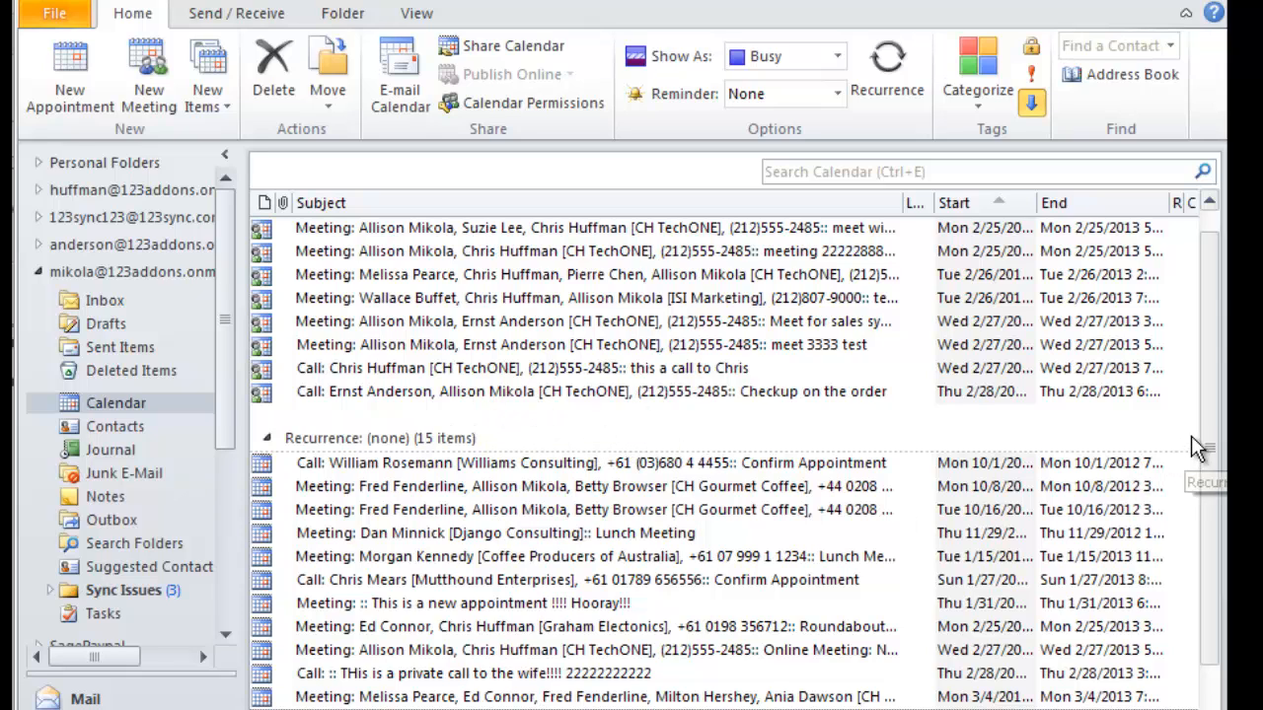
{"action": "left_click_drag", "start_coordinate": [1215, 431], "coordinate": [1210, 502]}
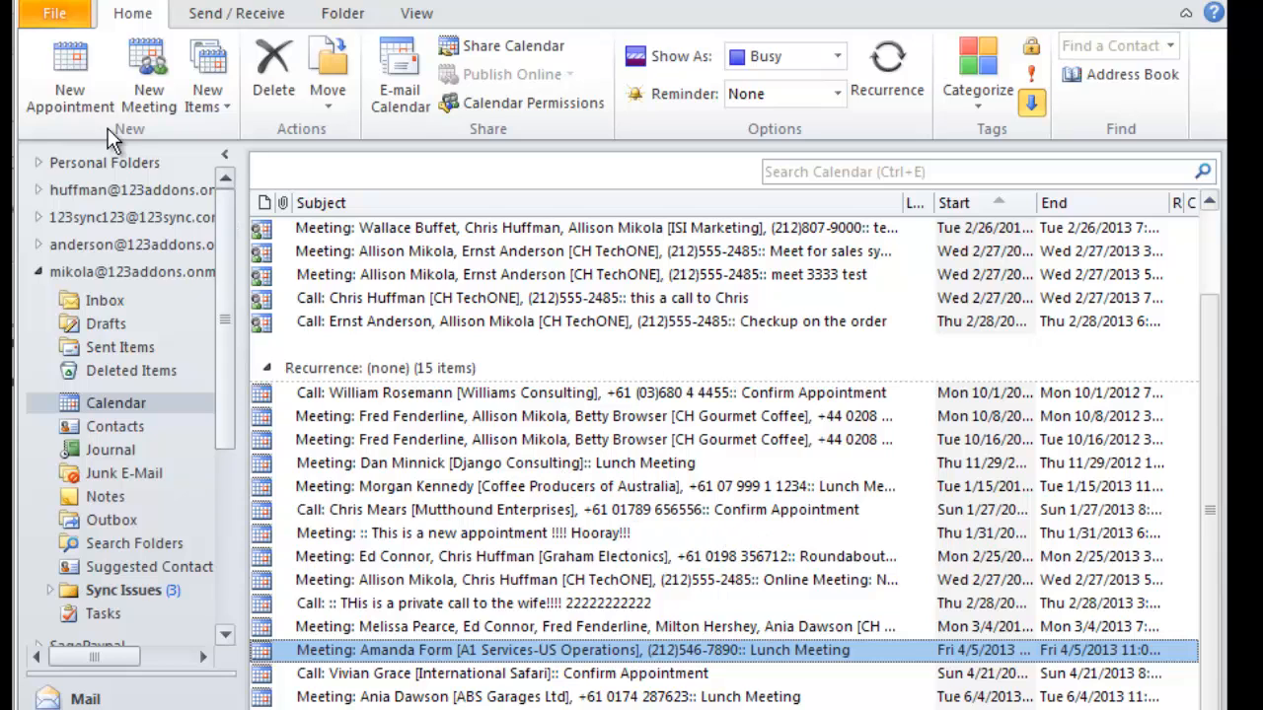
{"action": "left_click", "coordinate": [73, 81]}
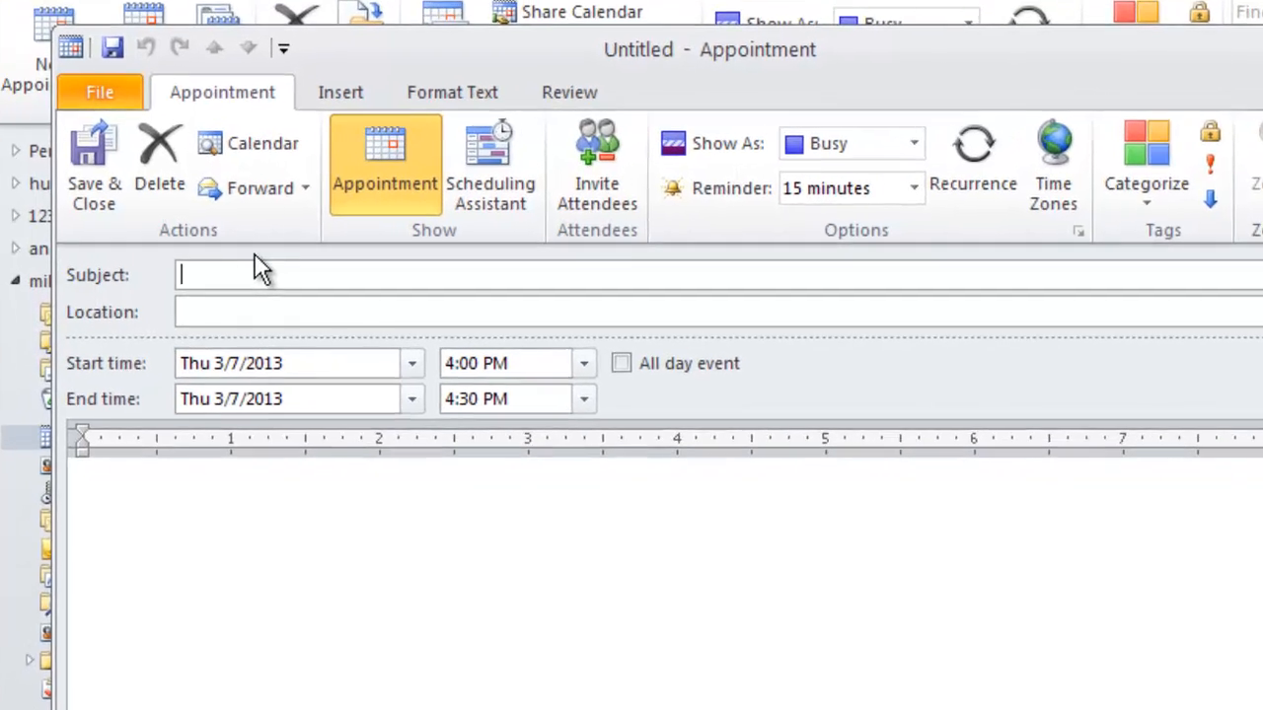
{"action": "type", "text": "Meet"}
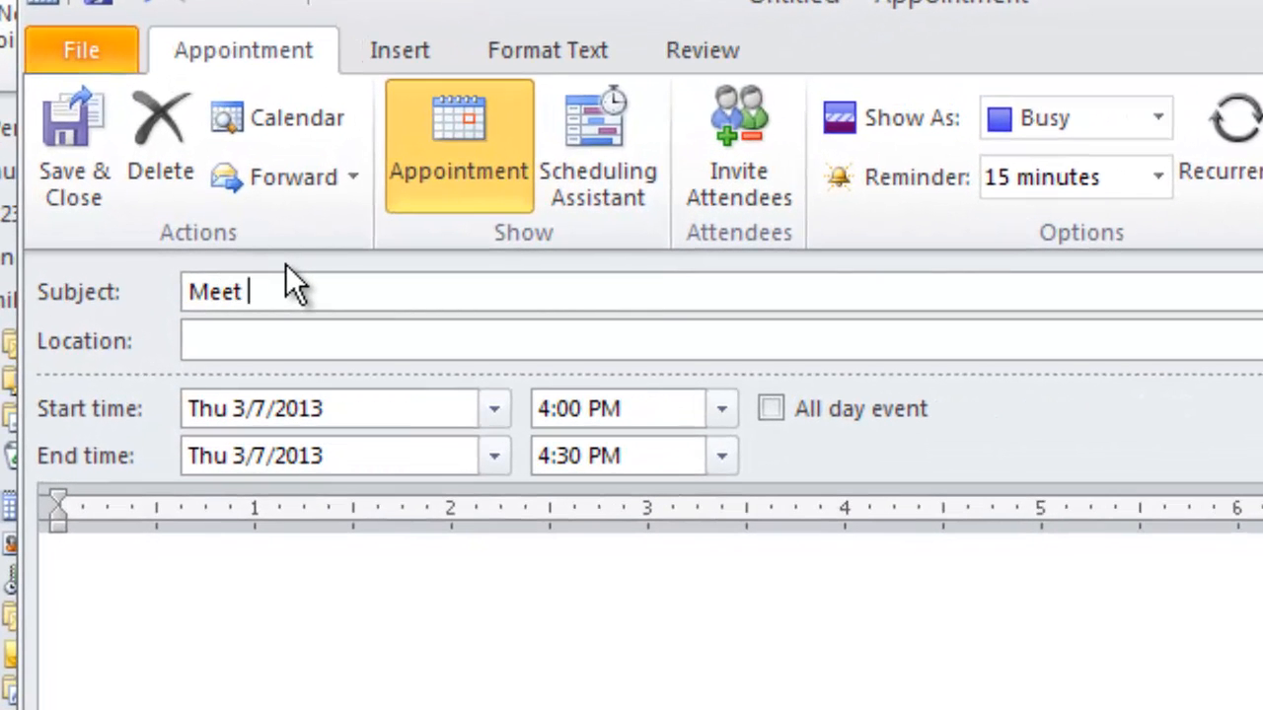
{"action": "type", "text": " re. 1.3 Sync Impl"}
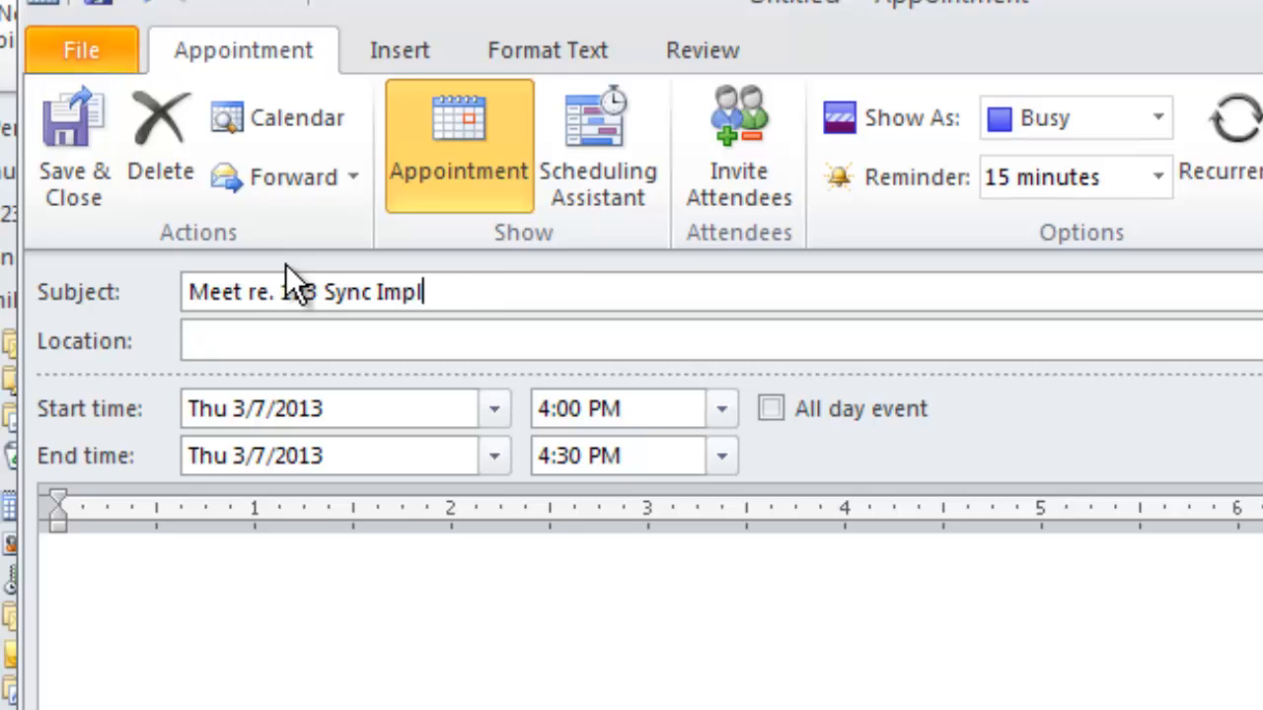
{"action": "type", "text": "ema"}
{"action": "key", "text": "BackSpace"}
{"action": "type", "text": "."}
Step: Set the new appointment's location to "Palo Alto"
{"action": "left_click", "coordinate": [311, 335]}
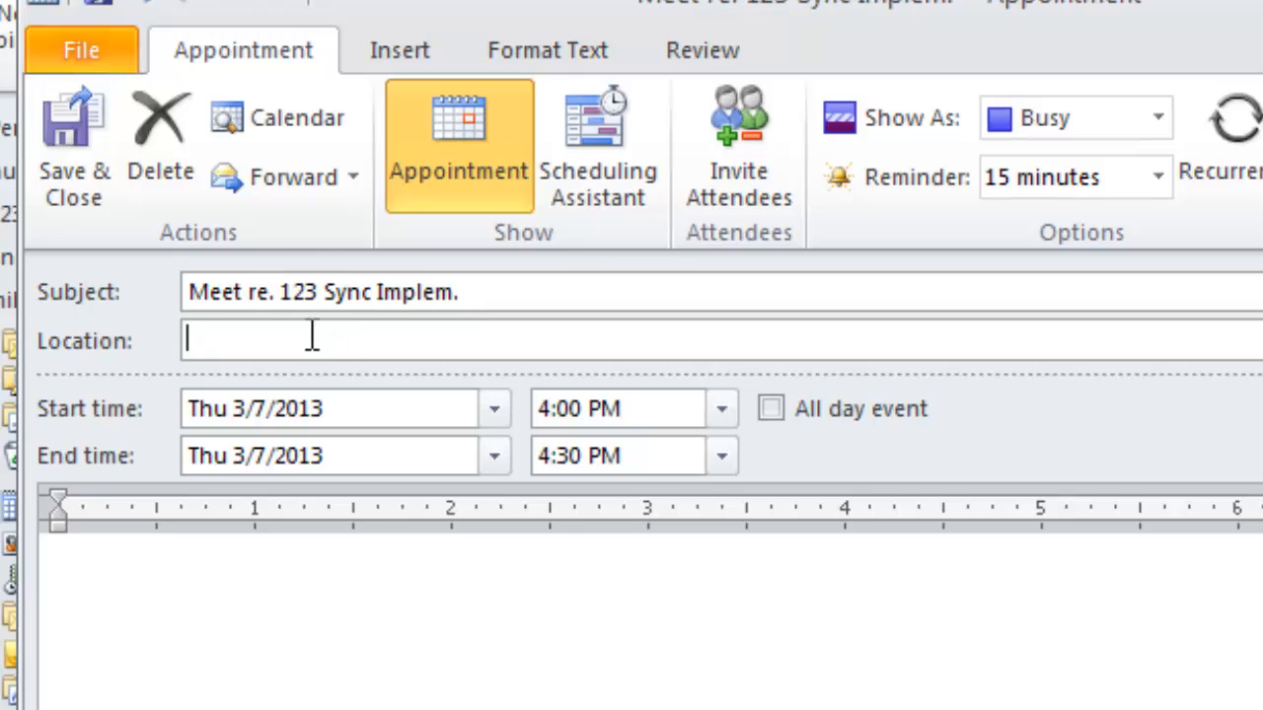
{"action": "type", "text": "Palo A"}
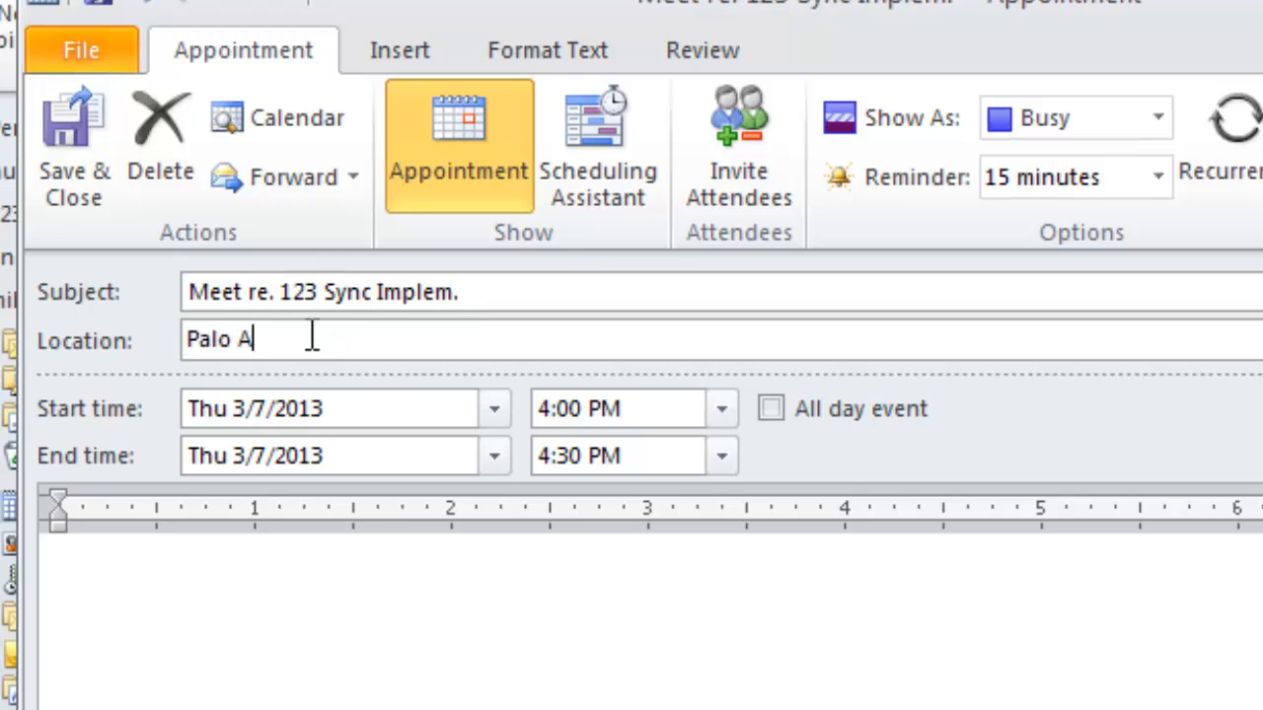
{"action": "type", "text": "Lto"}
{"action": "key", "text": "BackSpace"}
{"action": "key", "text": "BackSpace"}
{"action": "key", "text": "BackSpace"}
{"action": "type", "text": "lto"}
Step: Enter "Meet and discuss and then have a drin." as the appointment's body text
{"action": "left_click", "coordinate": [306, 606]}
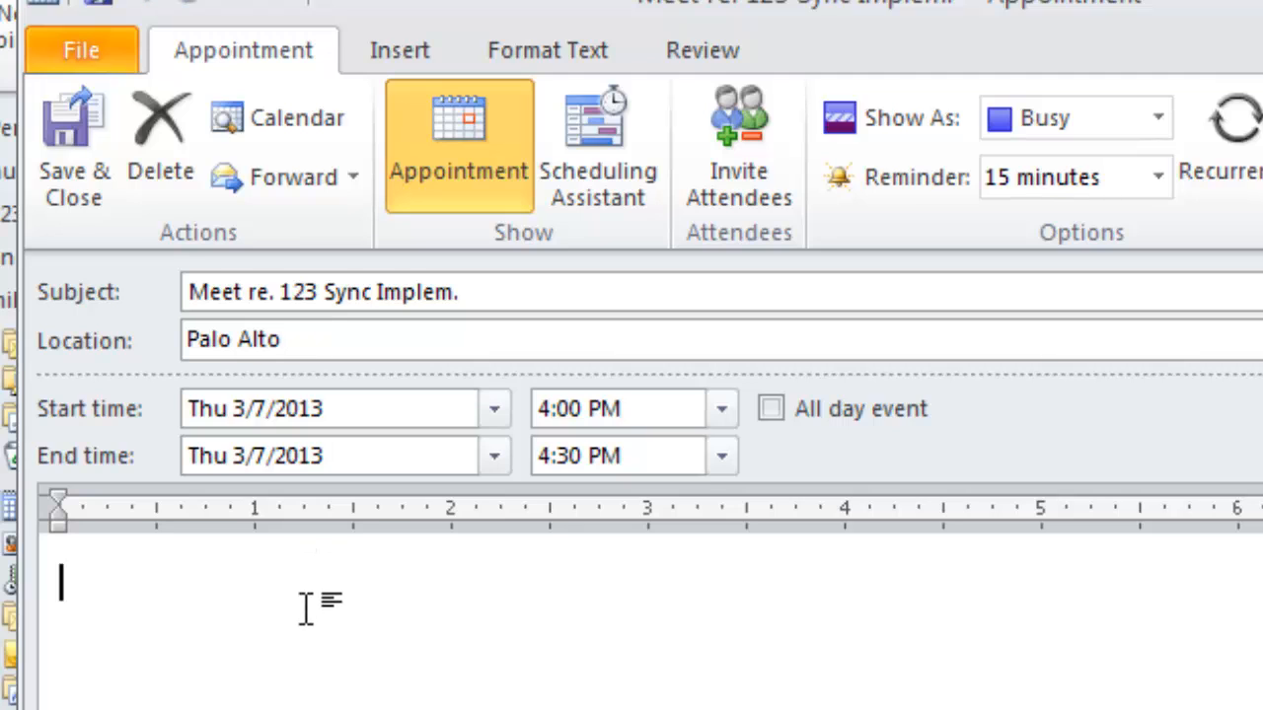
{"action": "type", "text": "Mee"}
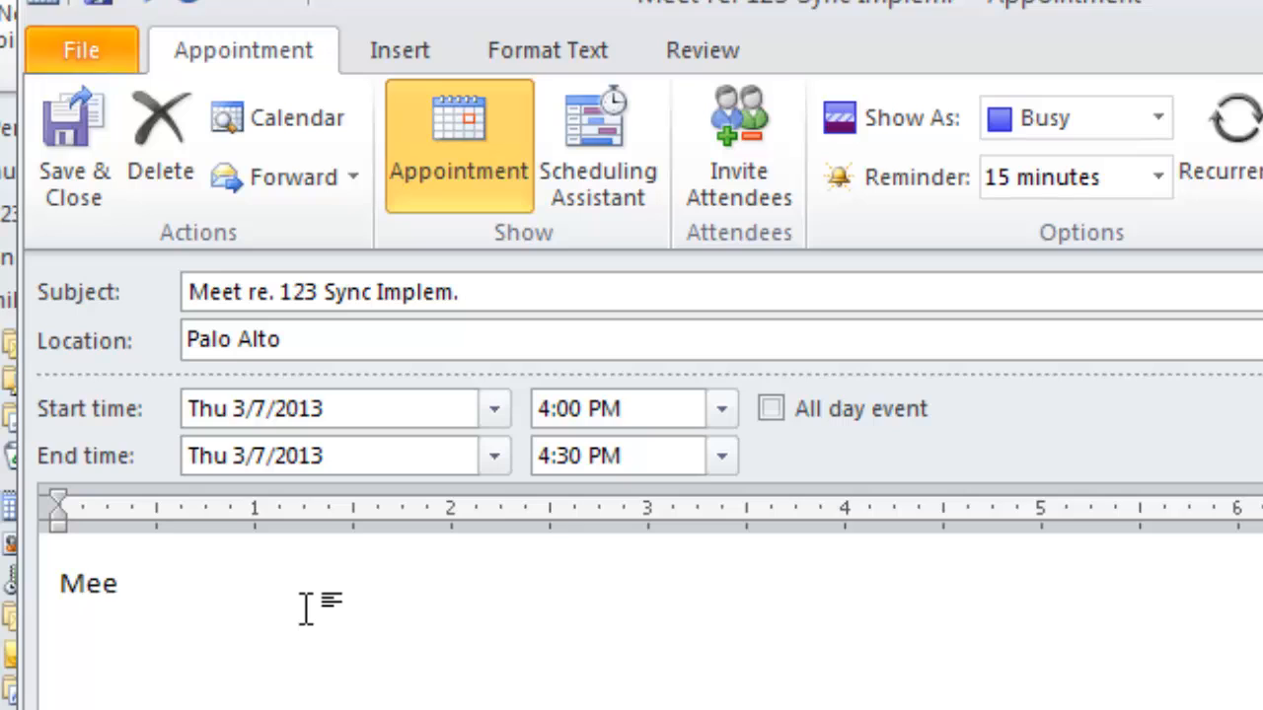
{"action": "type", "text": "t and disc"}
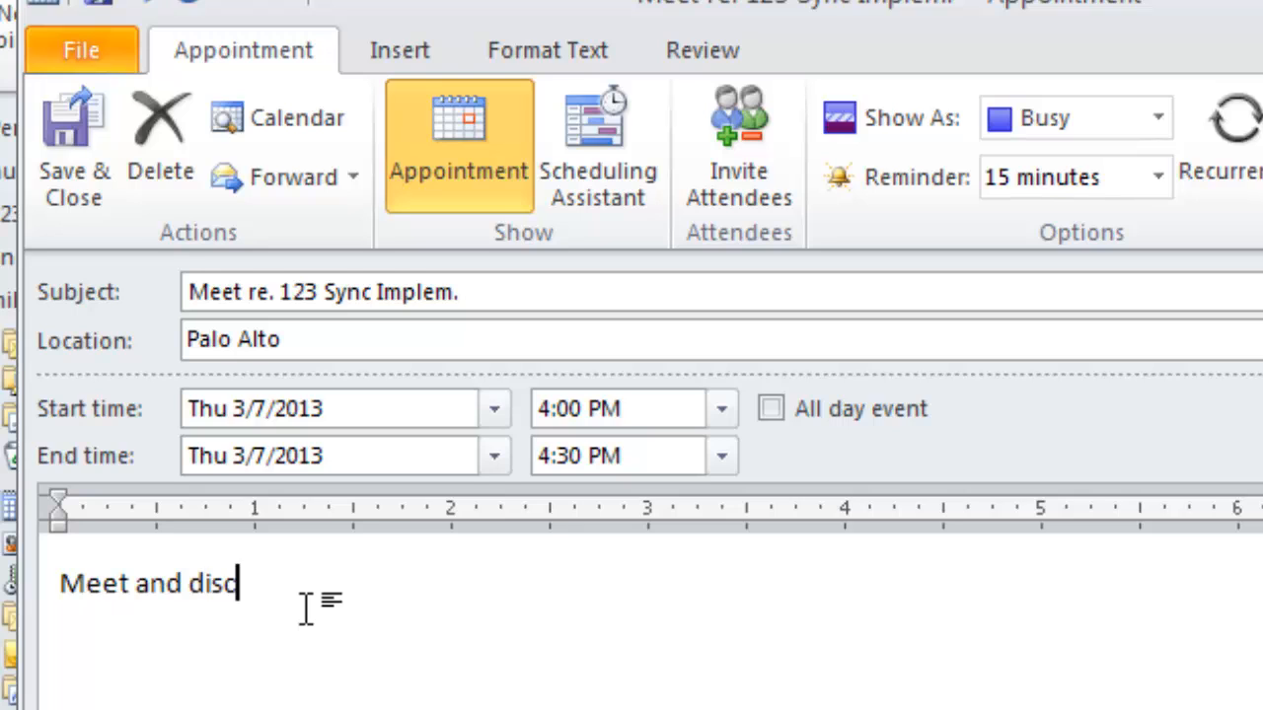
{"action": "type", "text": "uss and then "}
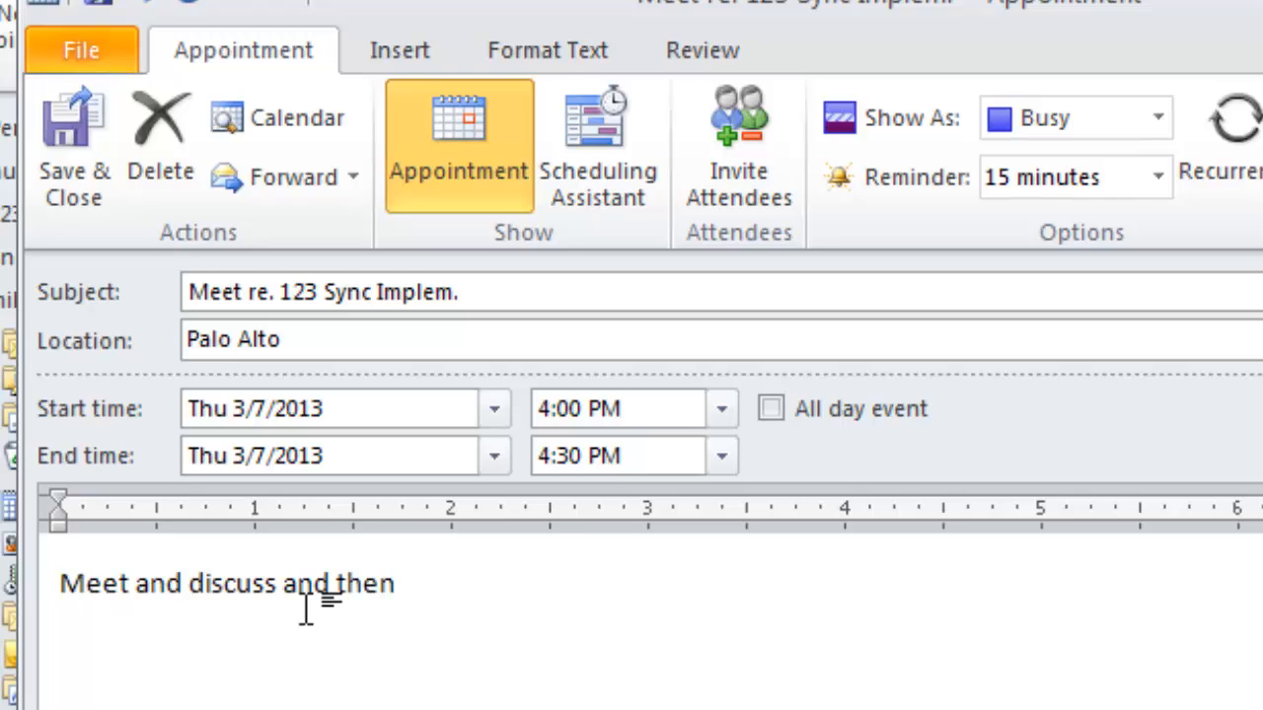
{"action": "type", "text": "have a"}
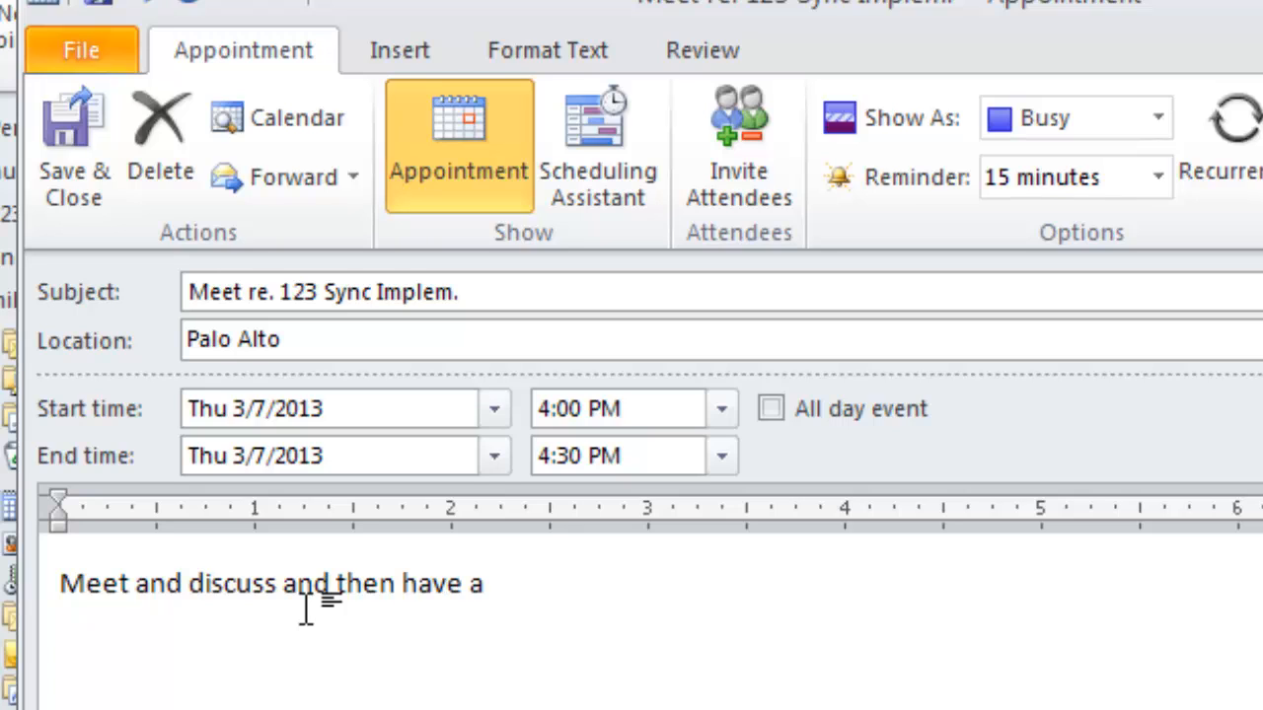
{"action": "type", "text": " drin."}
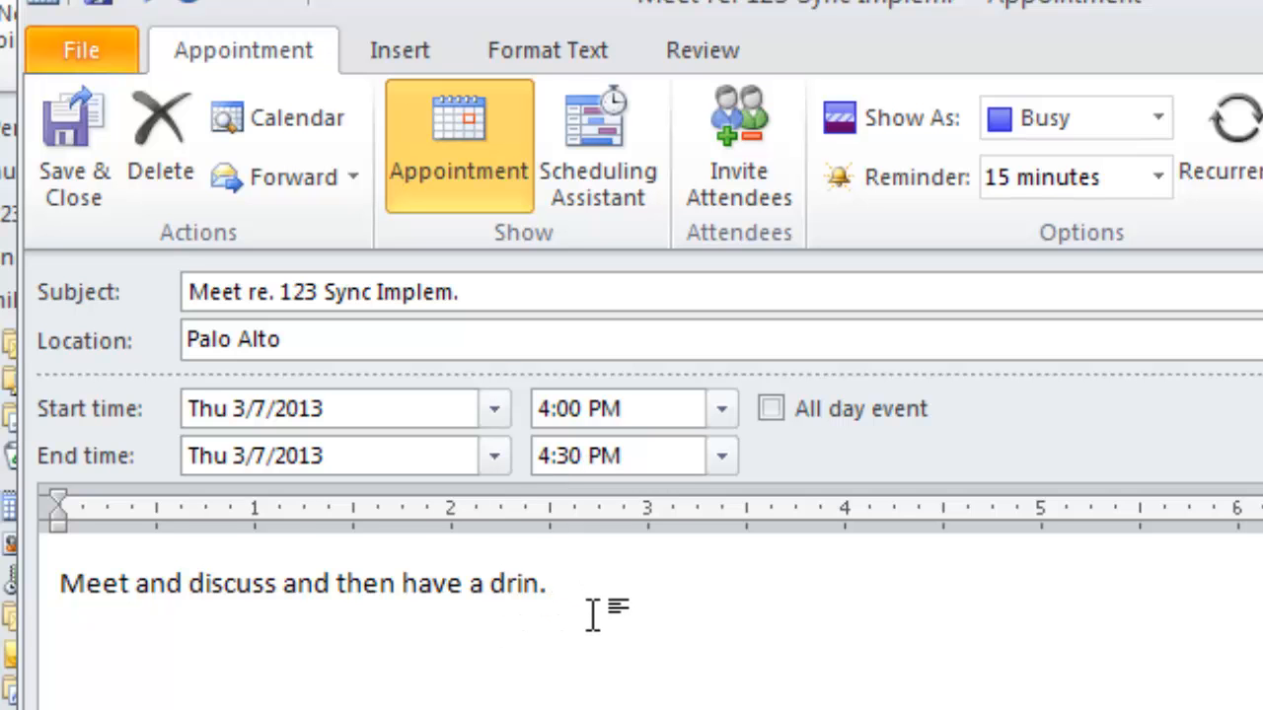
Step: Save and close the appointment, dismiss its reminder, and select it in the calendar list
{"action": "left_click", "coordinate": [72, 142]}
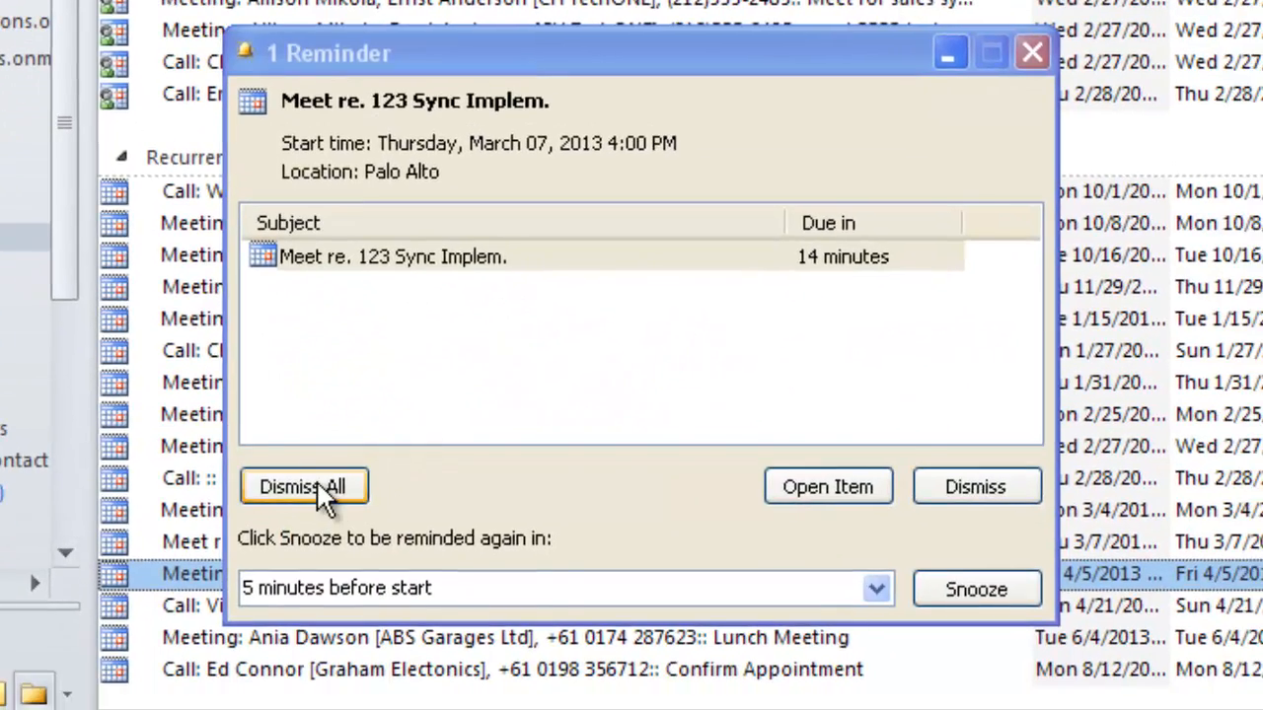
{"action": "left_click", "coordinate": [319, 485]}
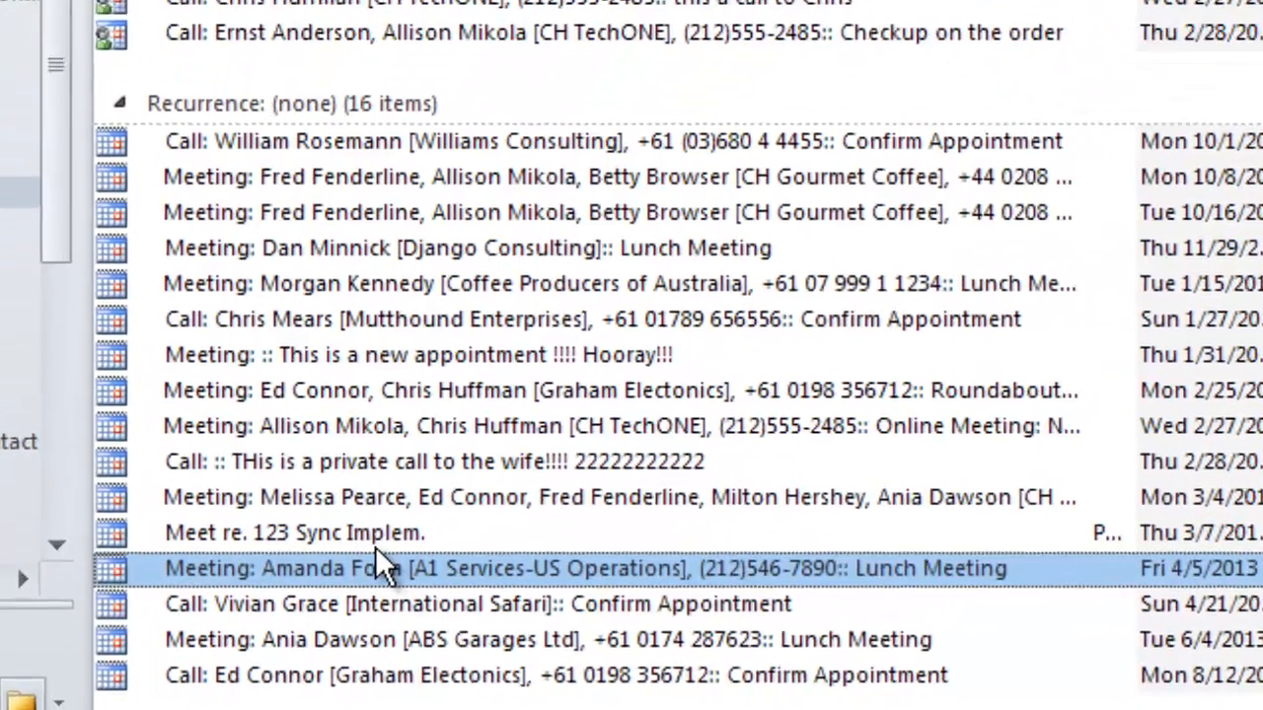
{"action": "left_click", "coordinate": [385, 542]}
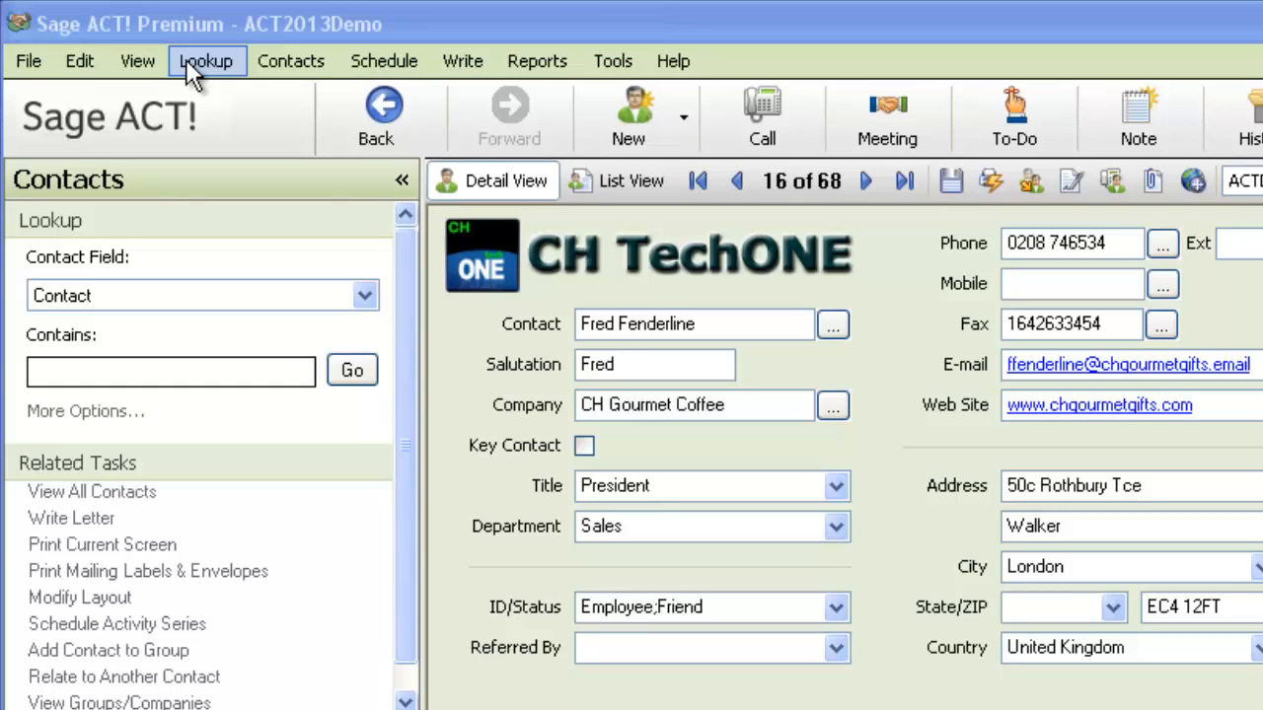
Step: In Sage ACT!, look up My Record and open its 3/7/2013 "Meet re. 123 Sync Implem." activity
{"action": "left_click", "coordinate": [205, 62]}
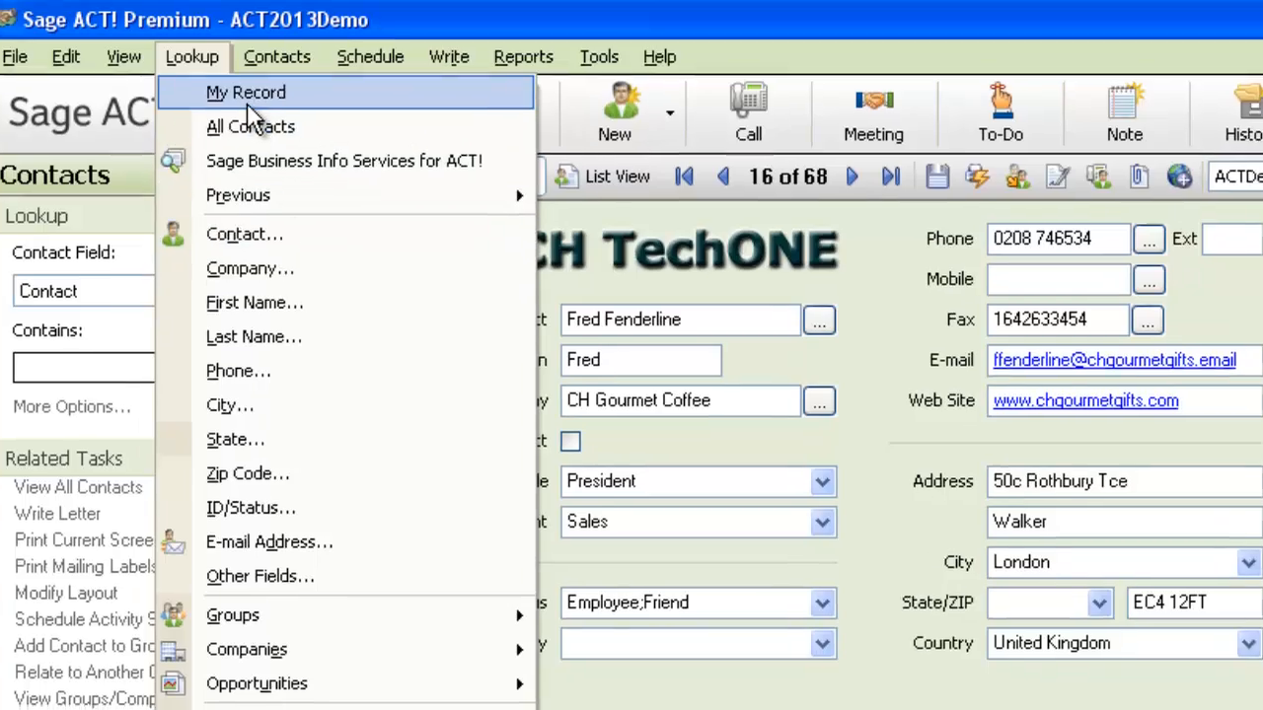
{"action": "left_click", "coordinate": [246, 101]}
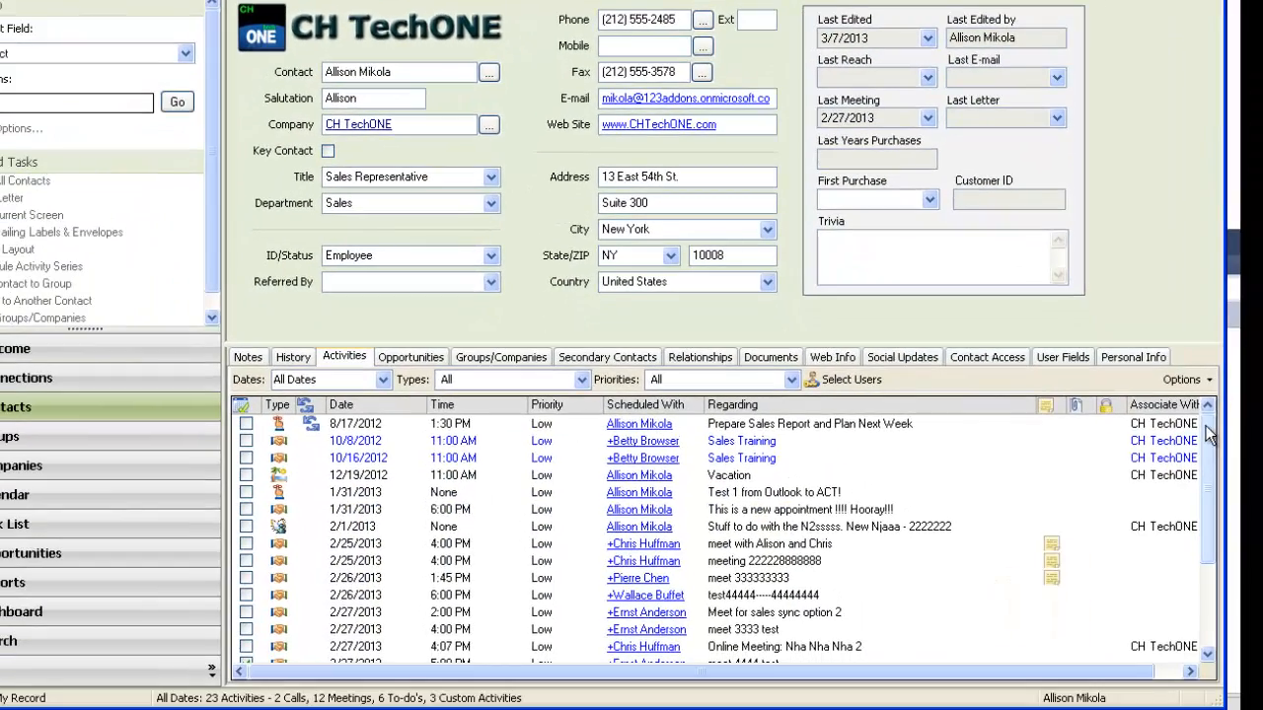
{"action": "left_click_drag", "start_coordinate": [1208, 444], "coordinate": [1205, 543]}
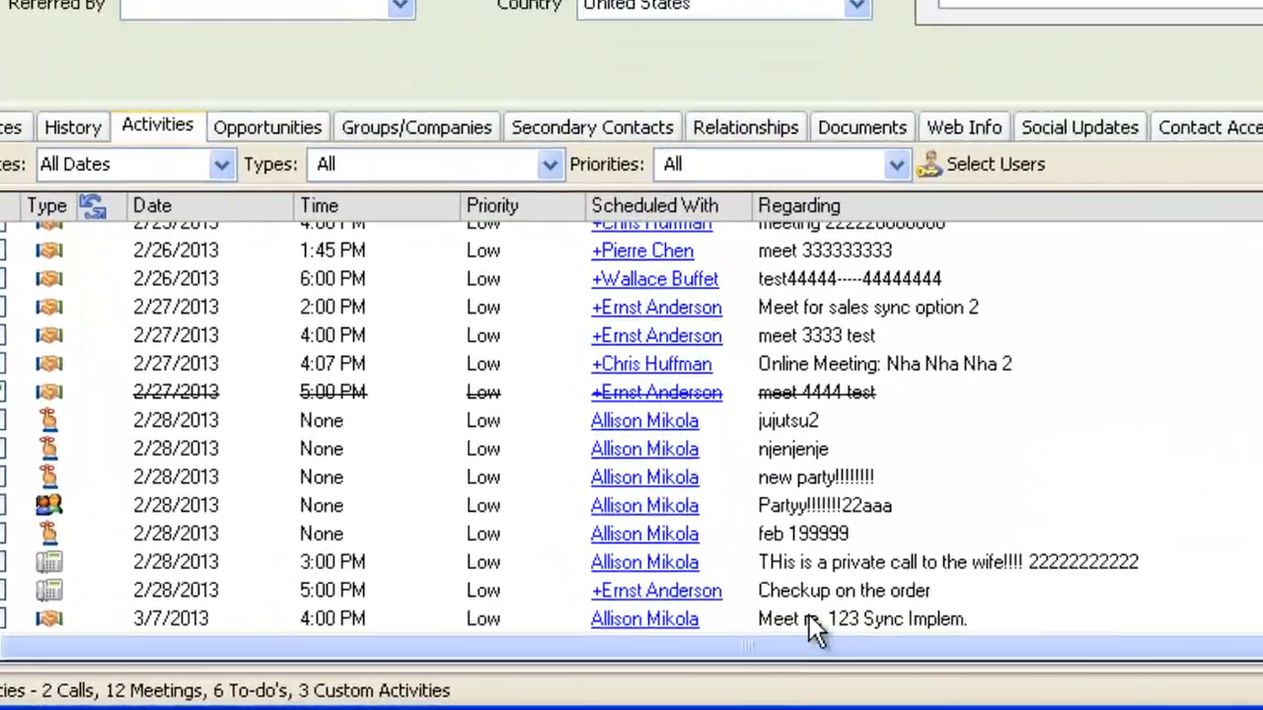
{"action": "left_click", "coordinate": [739, 654]}
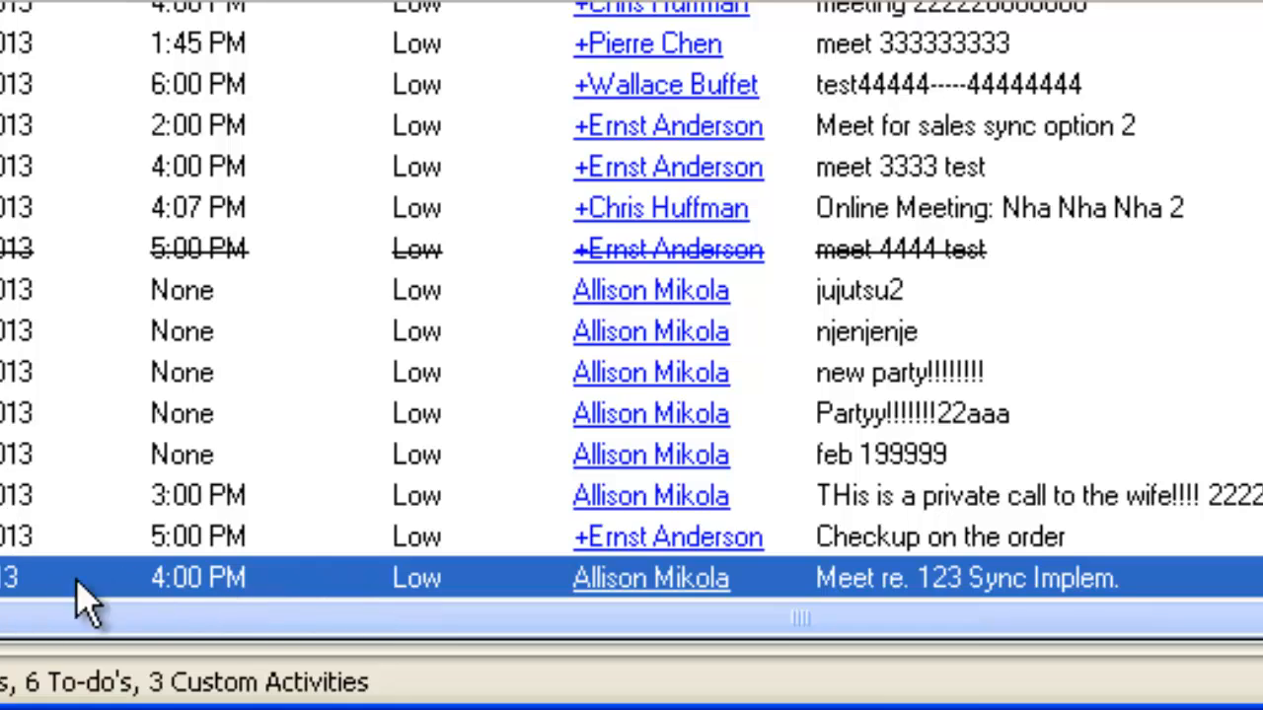
{"action": "double_click", "coordinate": [893, 580]}
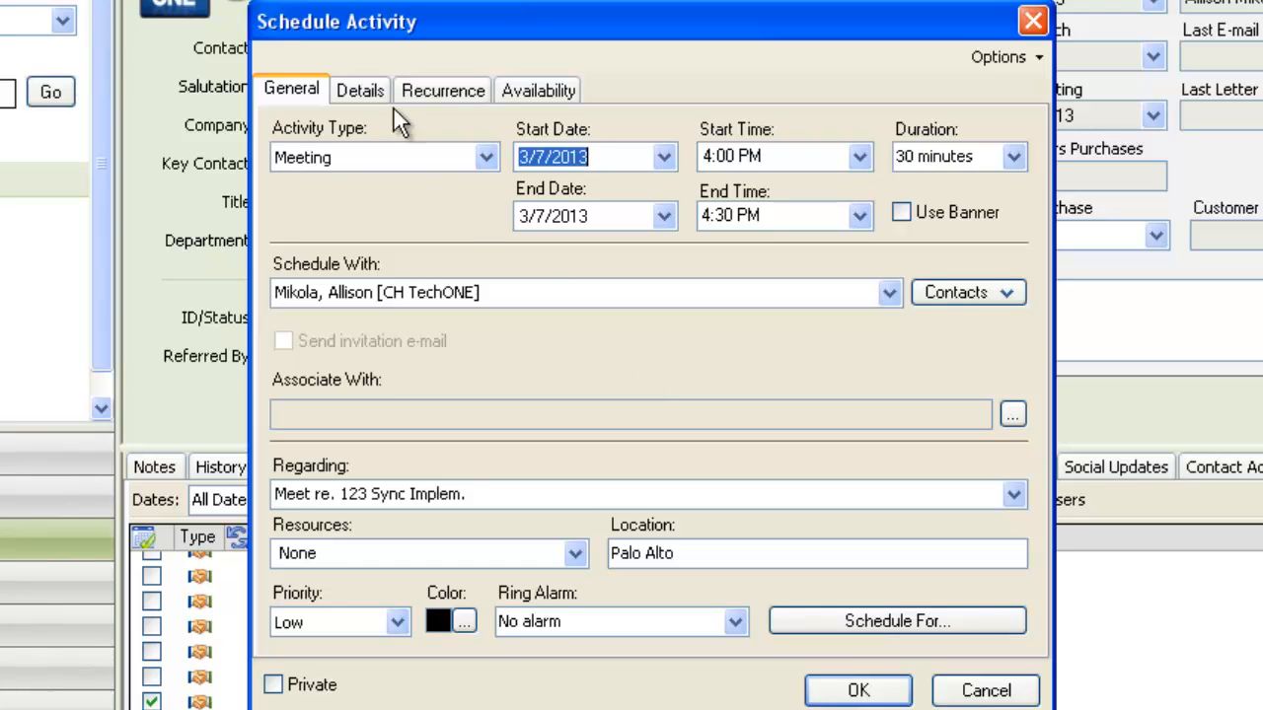
Step: Check the activity's details text and its general settings, and close the activity with OK
{"action": "left_click", "coordinate": [350, 85]}
{"action": "left_click_drag", "start_coordinate": [620, 187], "coordinate": [274, 176]}
{"action": "left_click", "coordinate": [298, 91]}
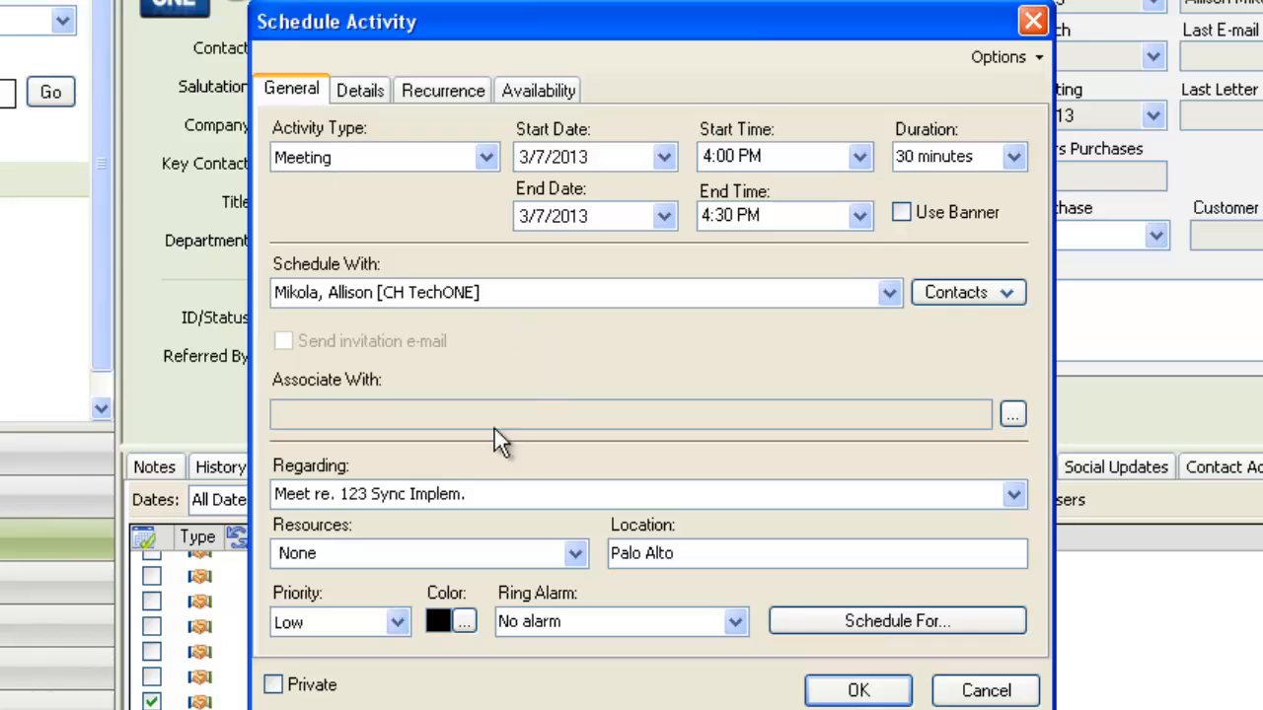
{"action": "left_click", "coordinate": [854, 691]}
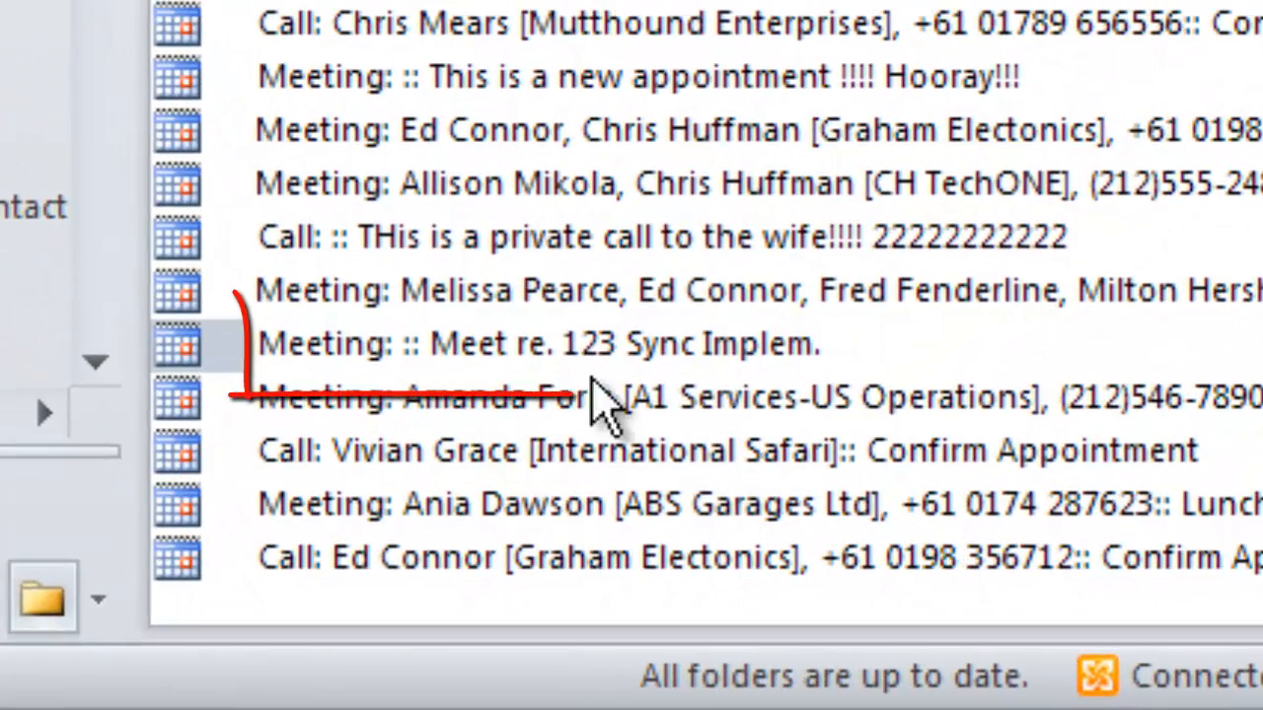
Step: Switch to Microsoft Outlook and select the synced "Meet re. 123 Sync Implem." meeting in the calendar list
{"action": "left_click", "coordinate": [542, 348]}
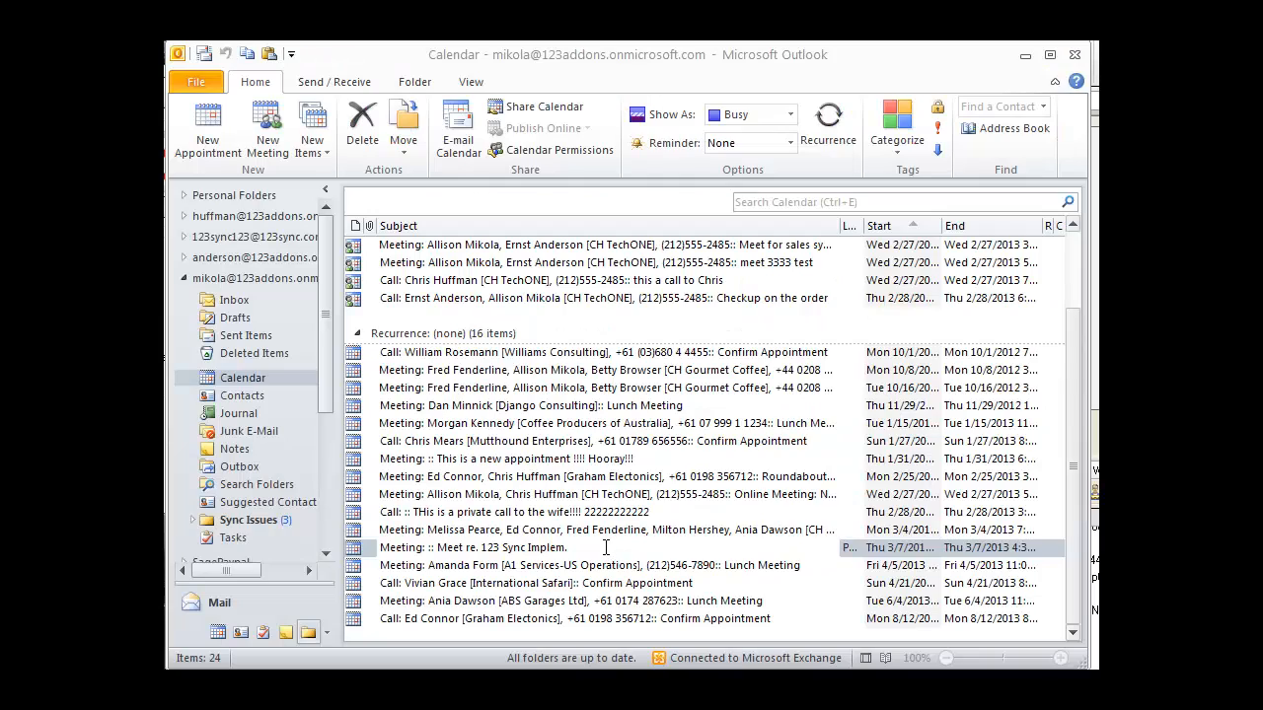
{"action": "left_click", "coordinate": [606, 547]}
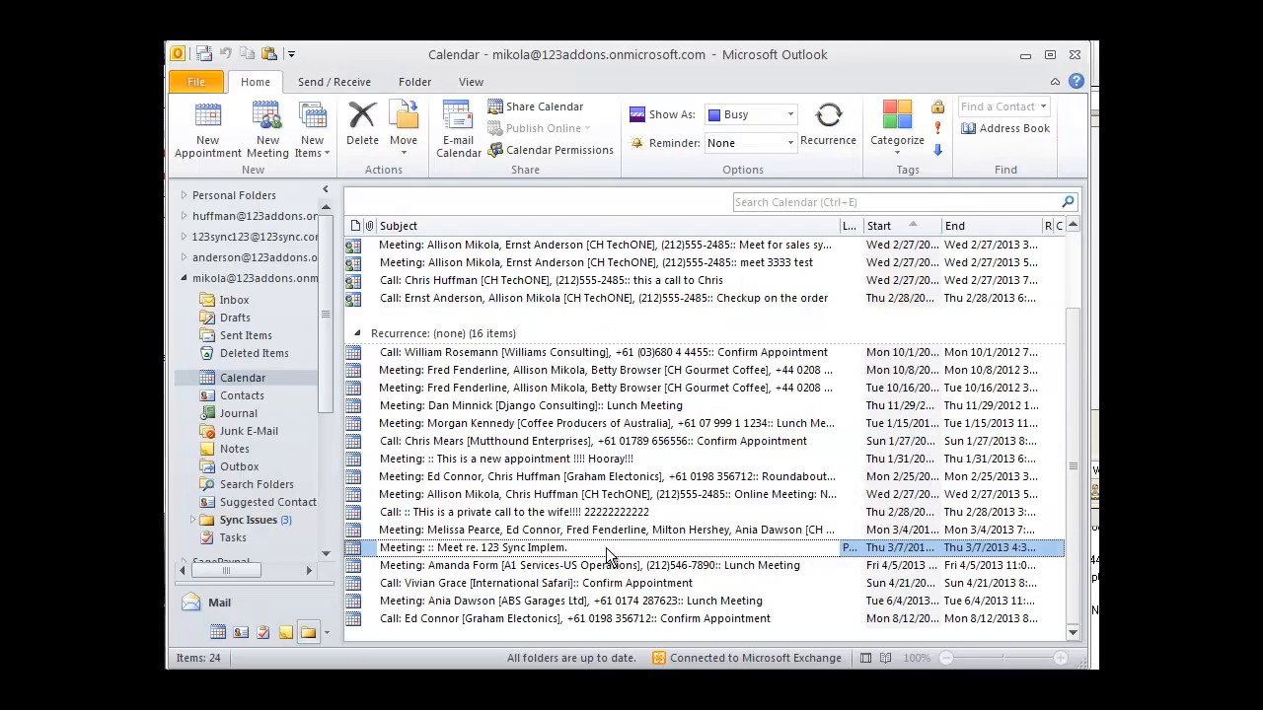
Step: Open the "Meet re. 123 Sync Implem." appointment and highlight the notes area above the 123 Sync marker
{"action": "double_click", "coordinate": [606, 548]}
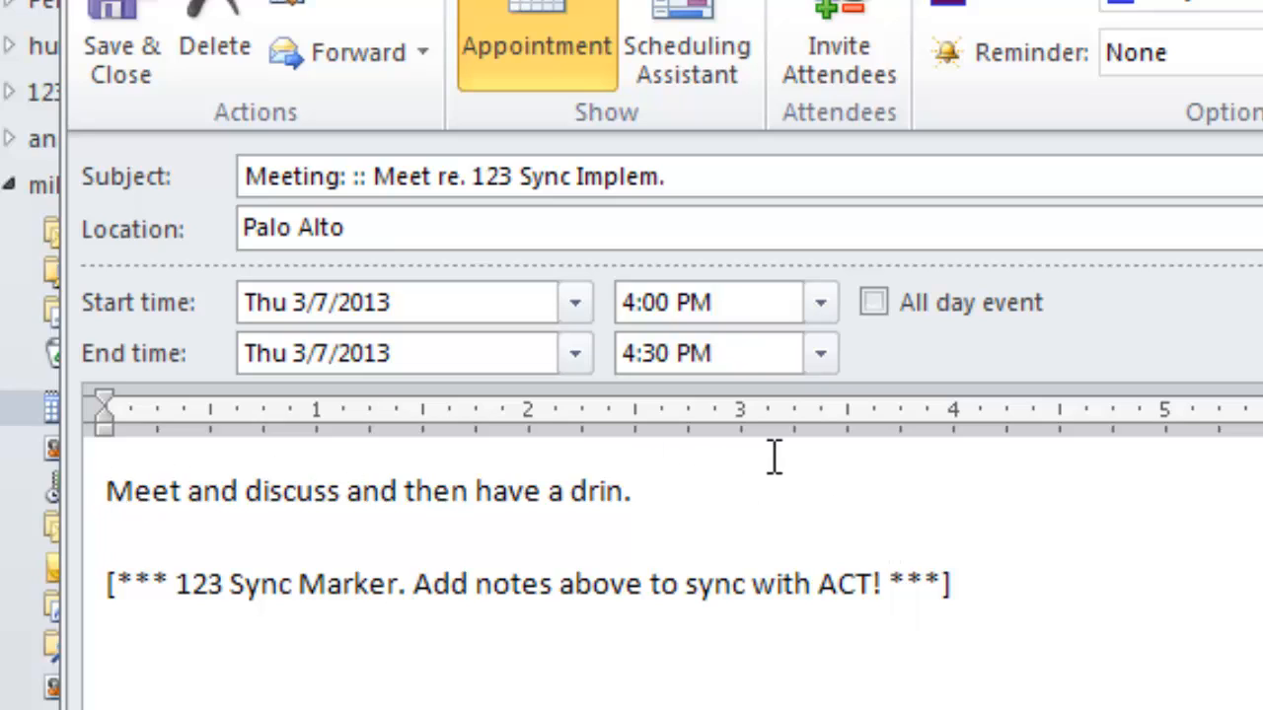
{"action": "left_click", "coordinate": [738, 484]}
{"action": "key", "text": "Down"}
{"action": "key", "text": "Down"}
{"action": "left_click_drag", "start_coordinate": [104, 481], "coordinate": [192, 536]}
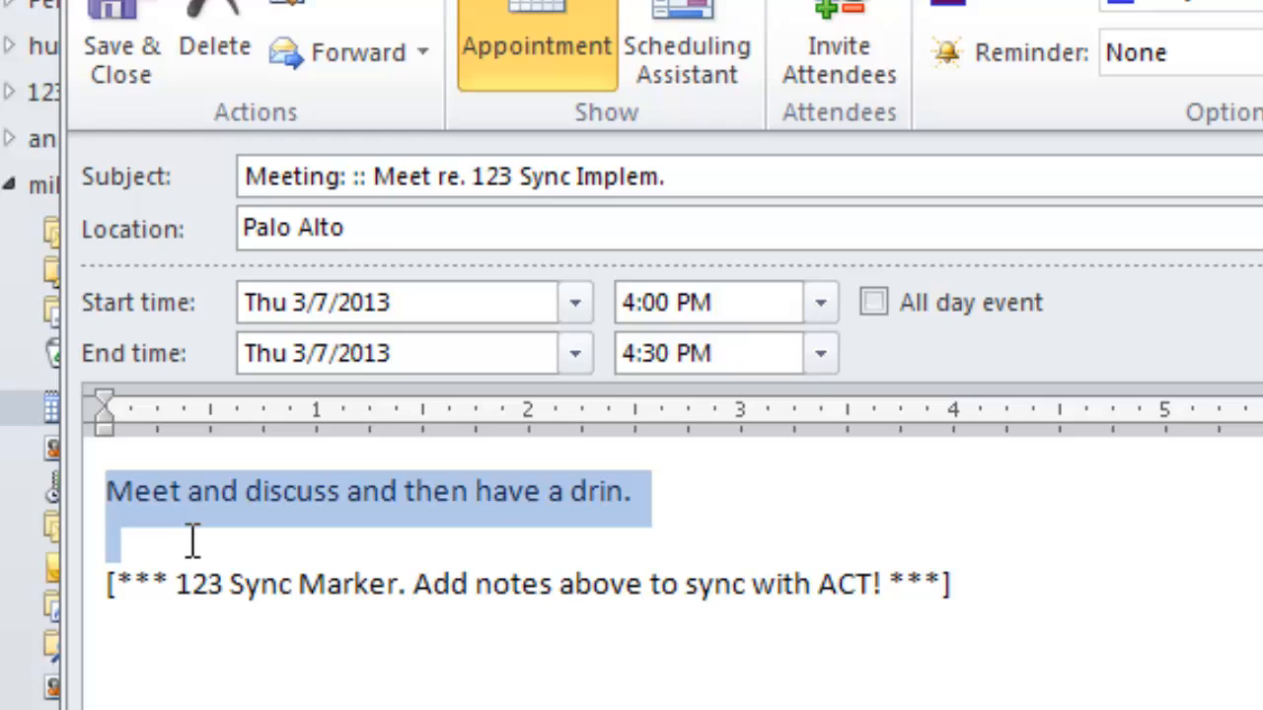
Step: Add the line "This area goes to the details." above the 123 Sync marker in the appointment's notes
{"action": "left_click", "coordinate": [207, 541]}
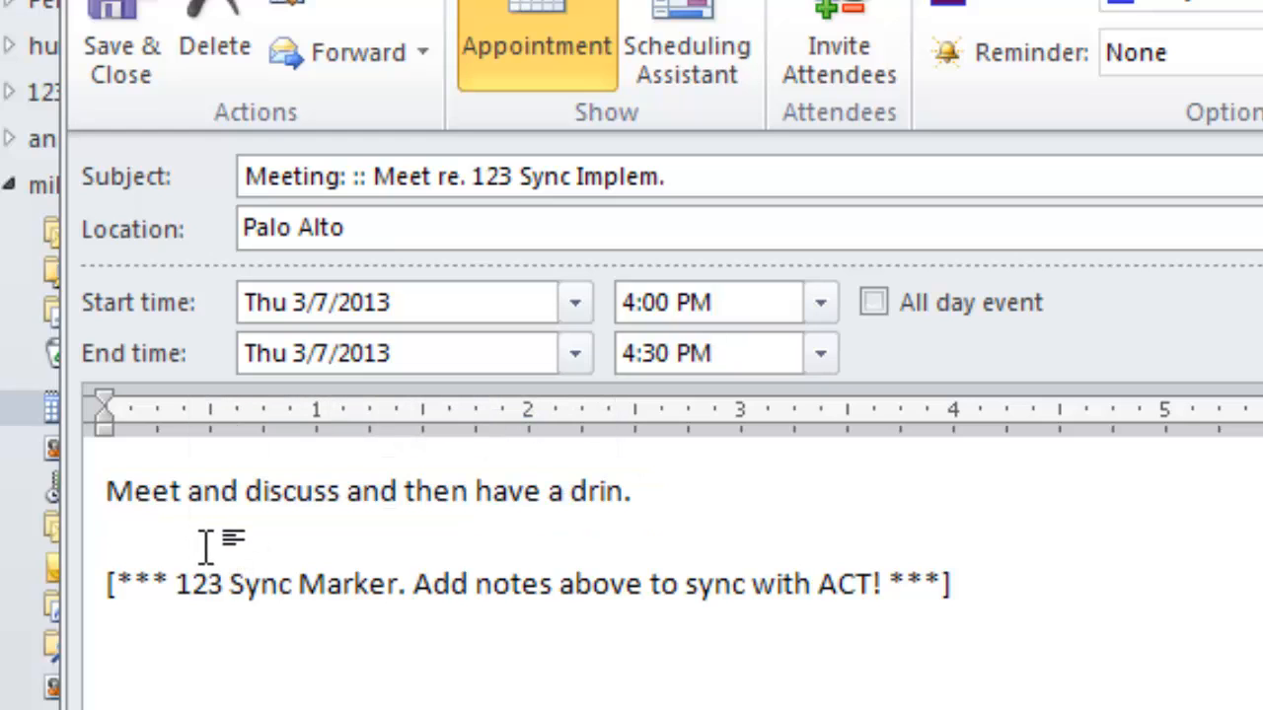
{"action": "type", "text": "This are"}
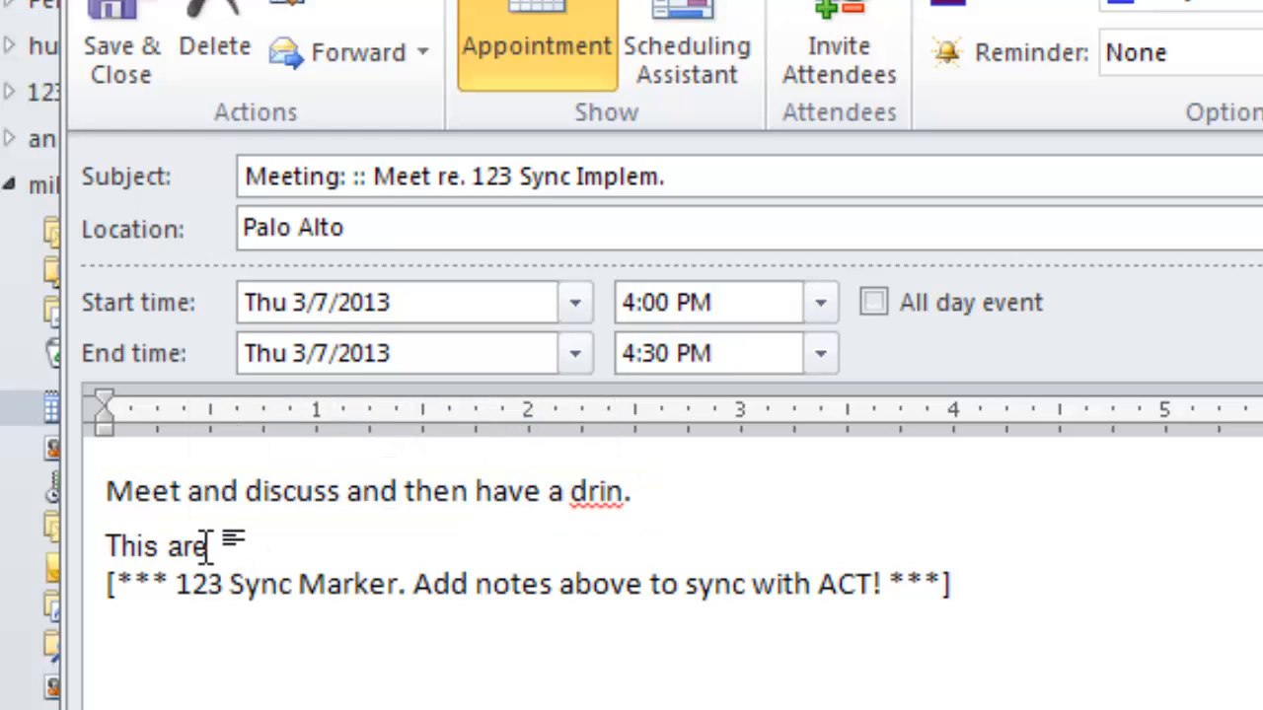
{"action": "type", "text": "a goe"}
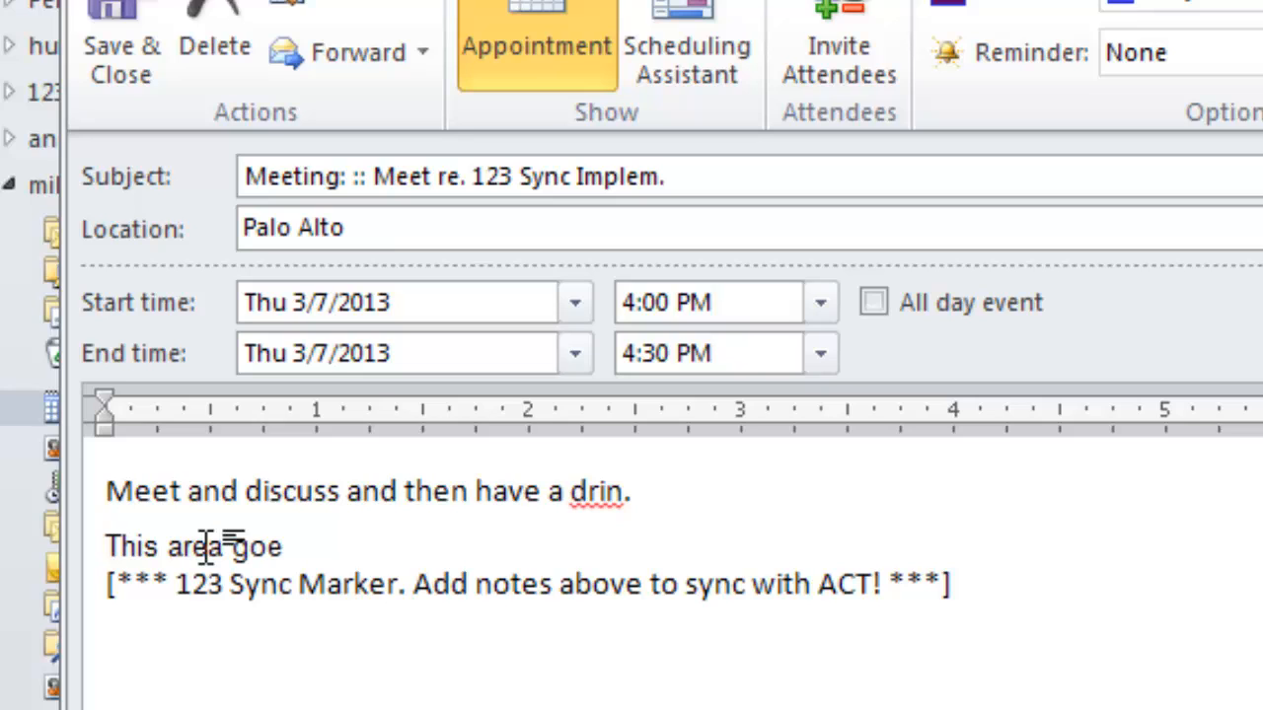
{"action": "type", "text": "s to the de"}
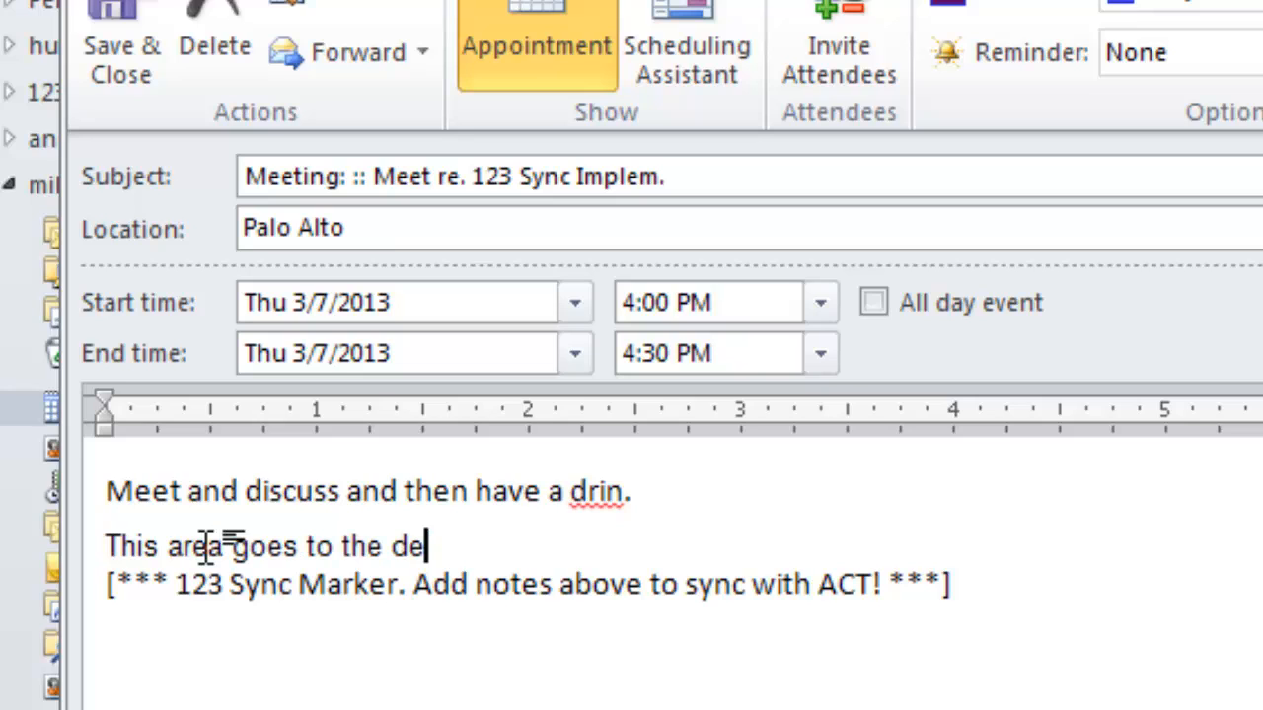
{"action": "type", "text": "tails."}
{"action": "key", "text": "Return"}
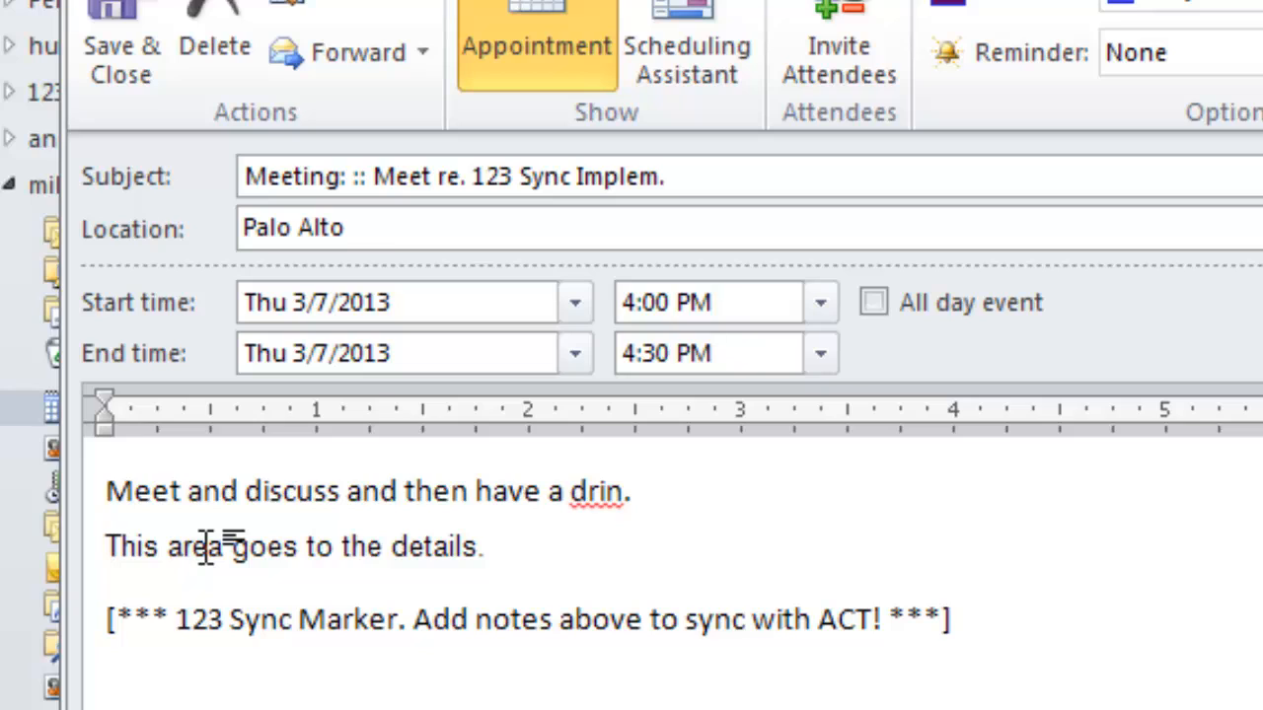
{"action": "key", "text": "Down"}
{"action": "key", "text": "Down"}
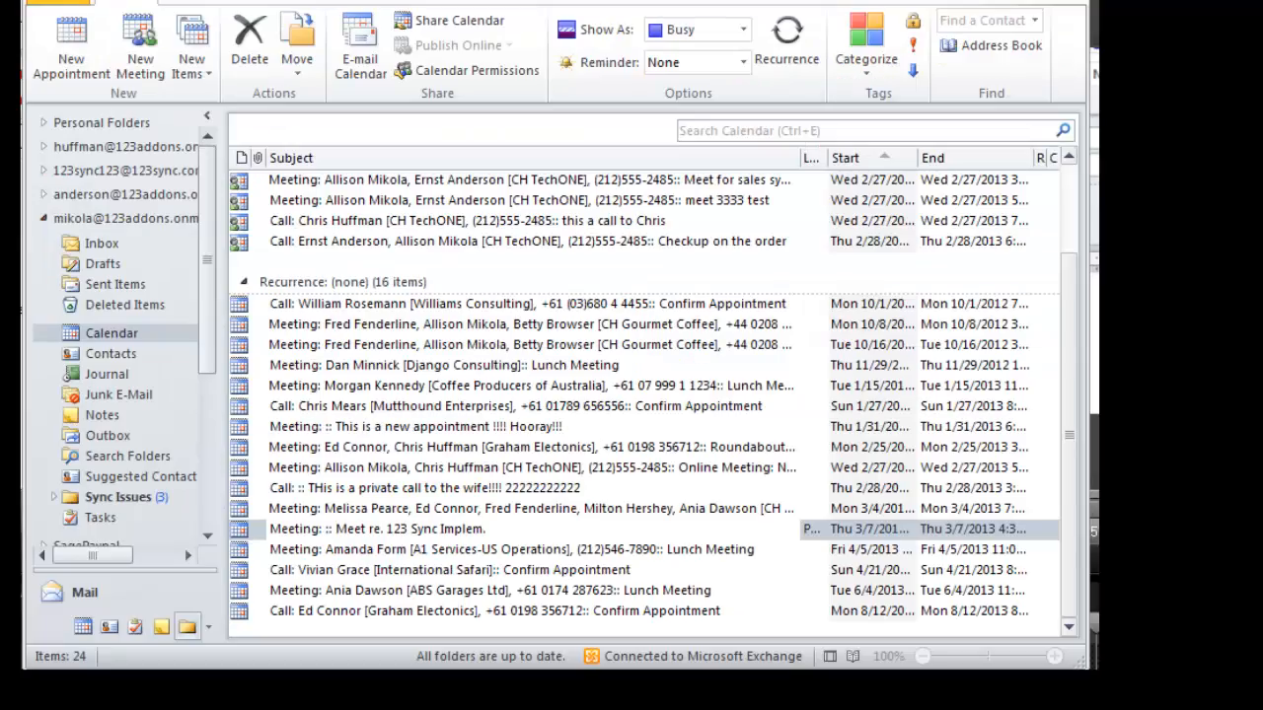
Step: Reopen the "Meet re. 123 Sync Implem." appointment and turn it into a meeting with invited attendees
{"action": "left_click", "coordinate": [548, 528]}
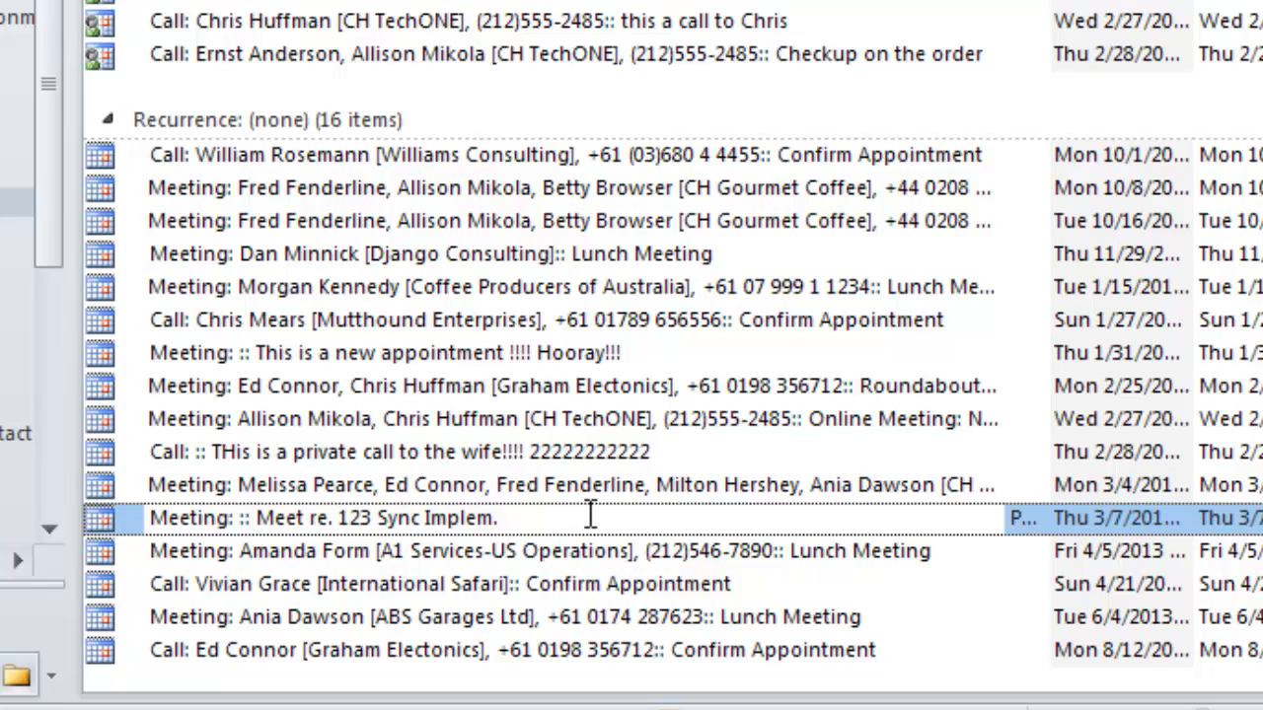
{"action": "double_click", "coordinate": [590, 515]}
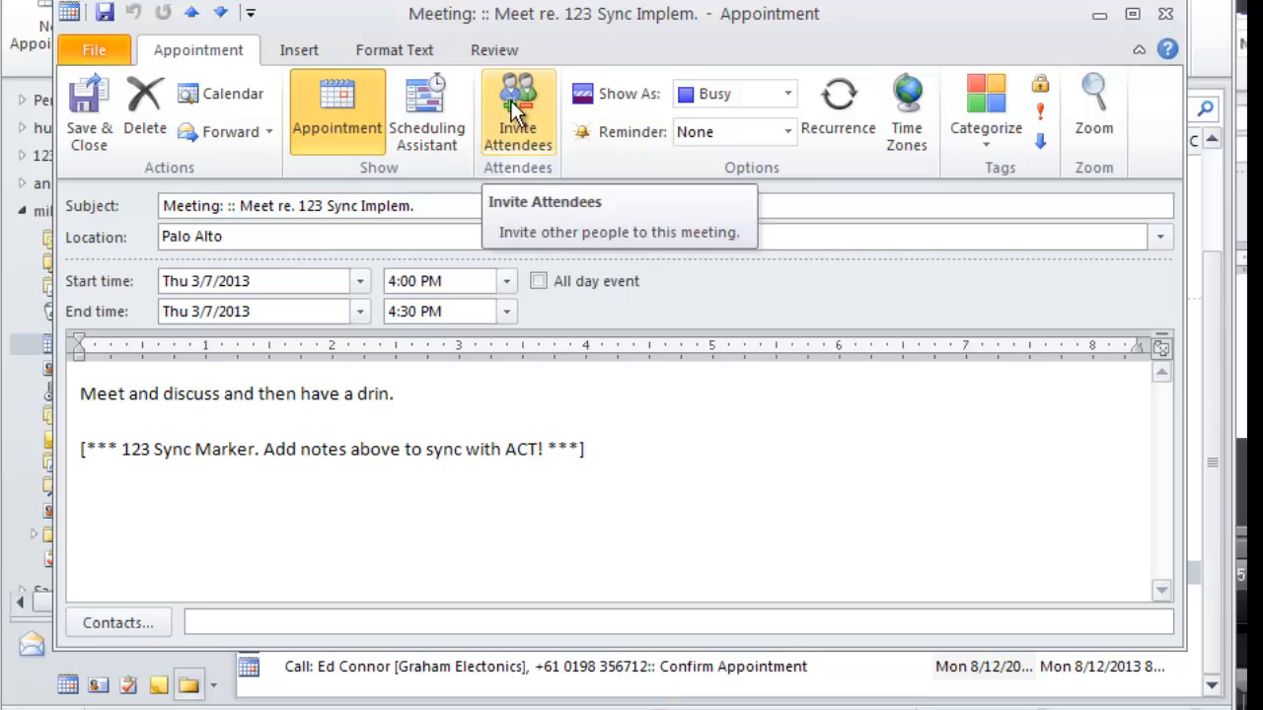
{"action": "left_click", "coordinate": [515, 109]}
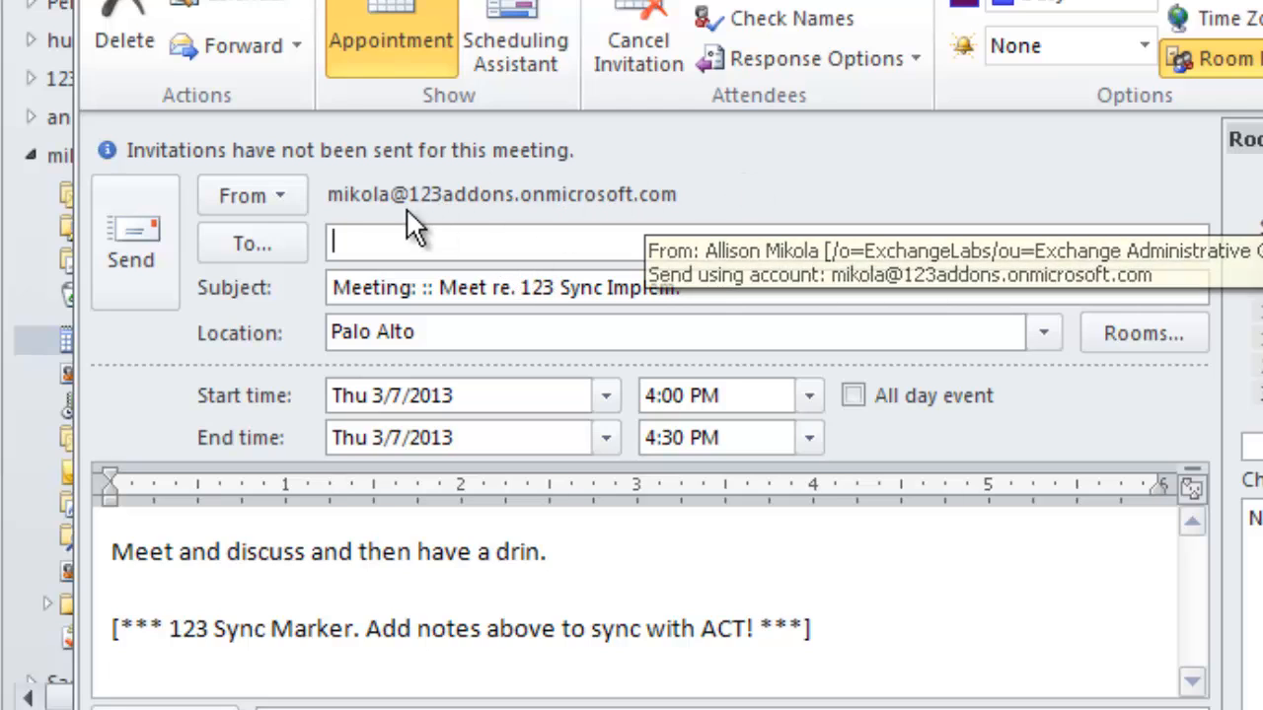
Step: Add a person from the current mailbox's Contacts address book as a required attendee and send the meeting invitation
{"action": "left_click", "coordinate": [238, 245]}
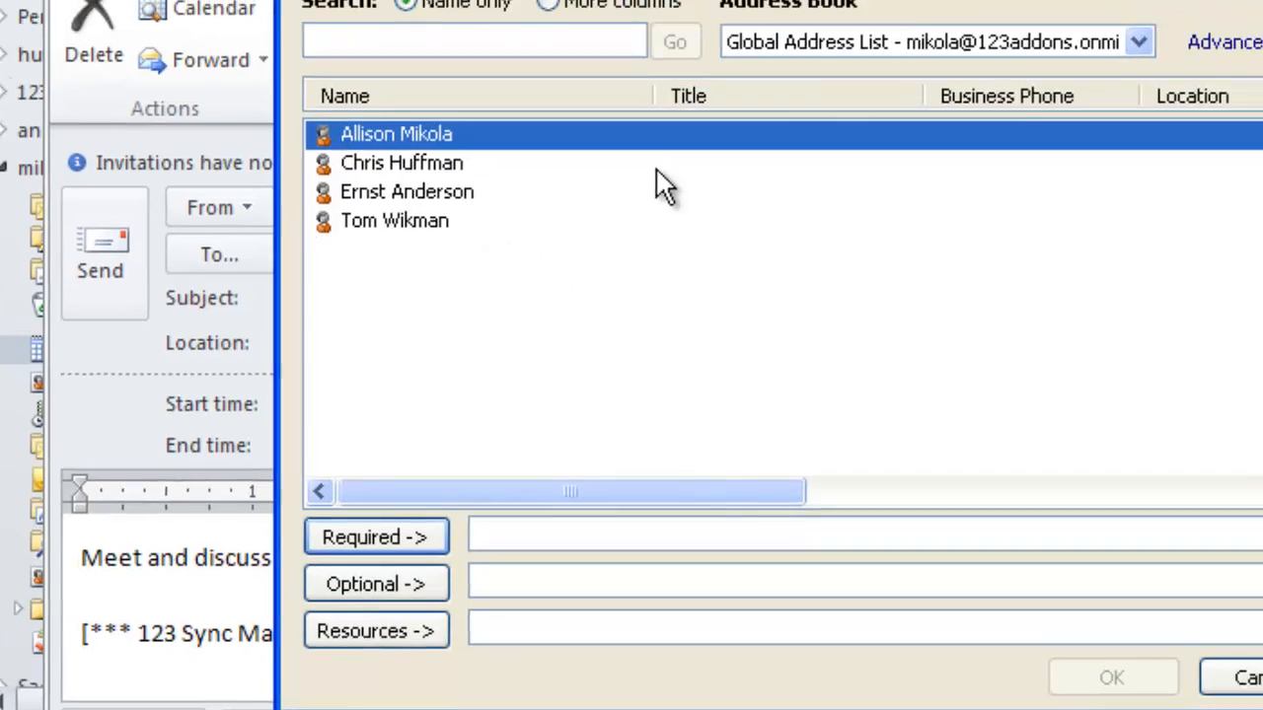
{"action": "left_click", "coordinate": [1138, 41]}
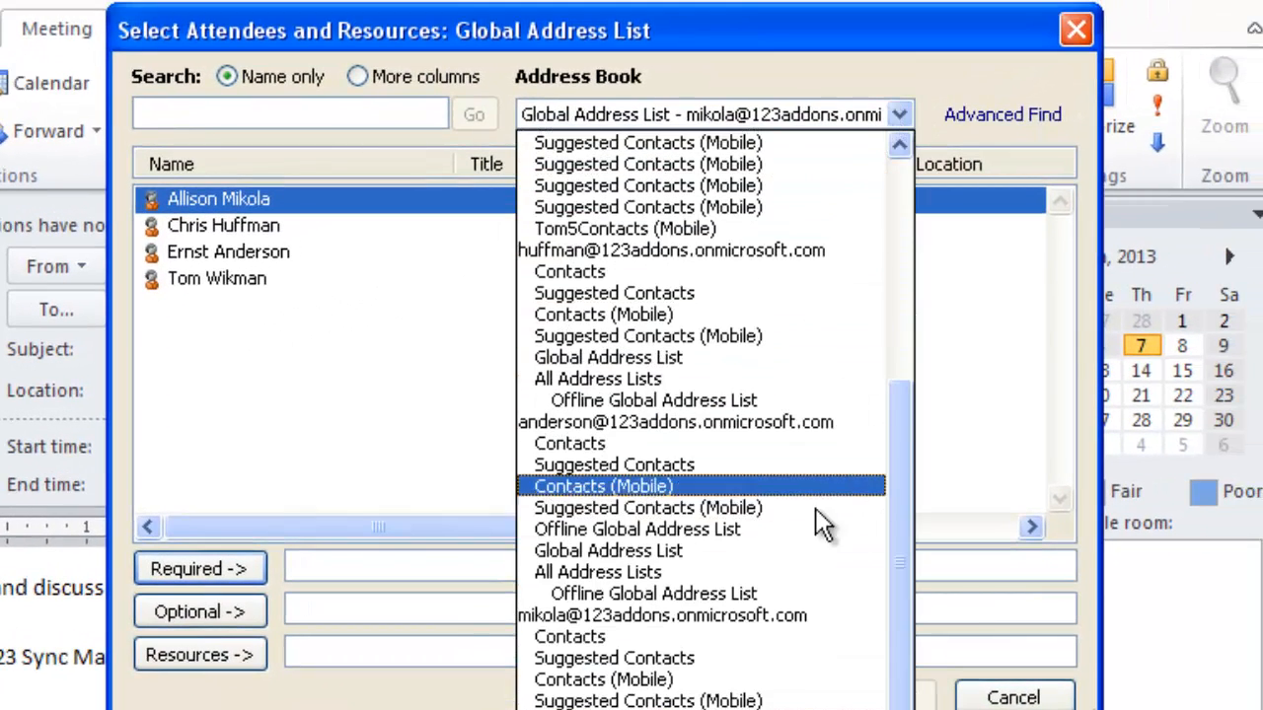
{"action": "left_click", "coordinate": [765, 637]}
{"action": "left_click", "coordinate": [497, 390]}
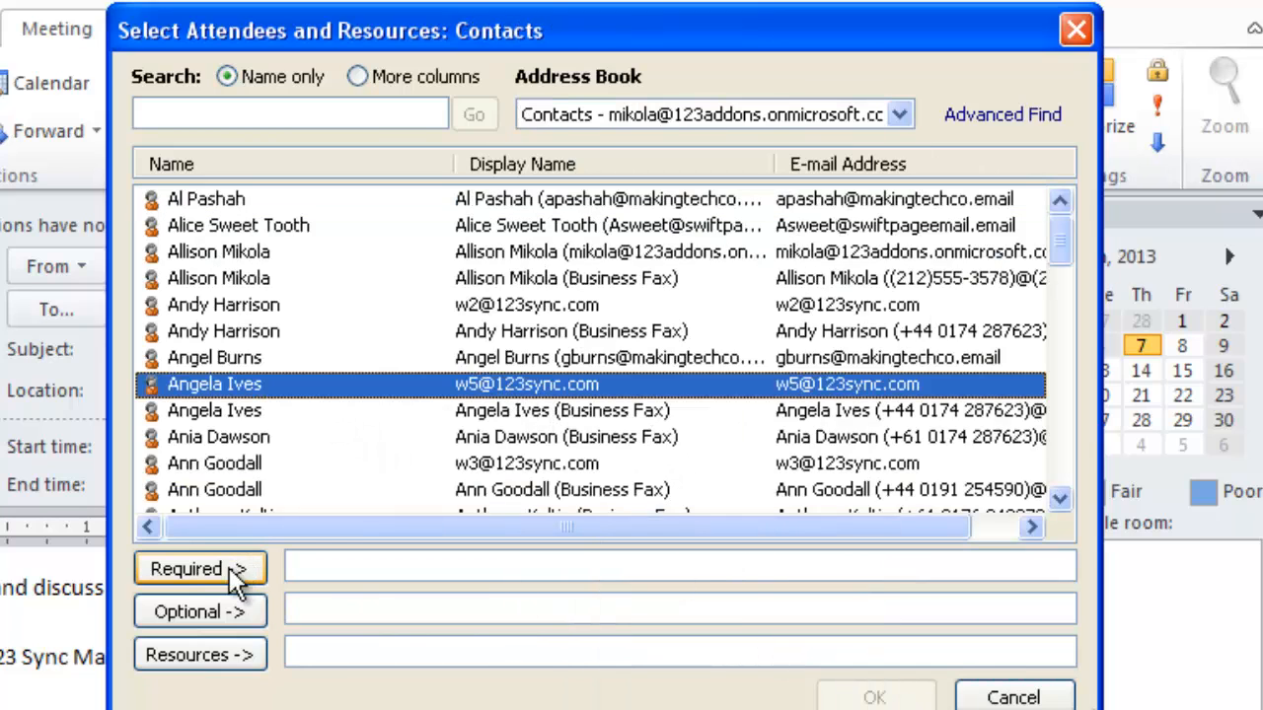
{"action": "double_click", "coordinate": [398, 385]}
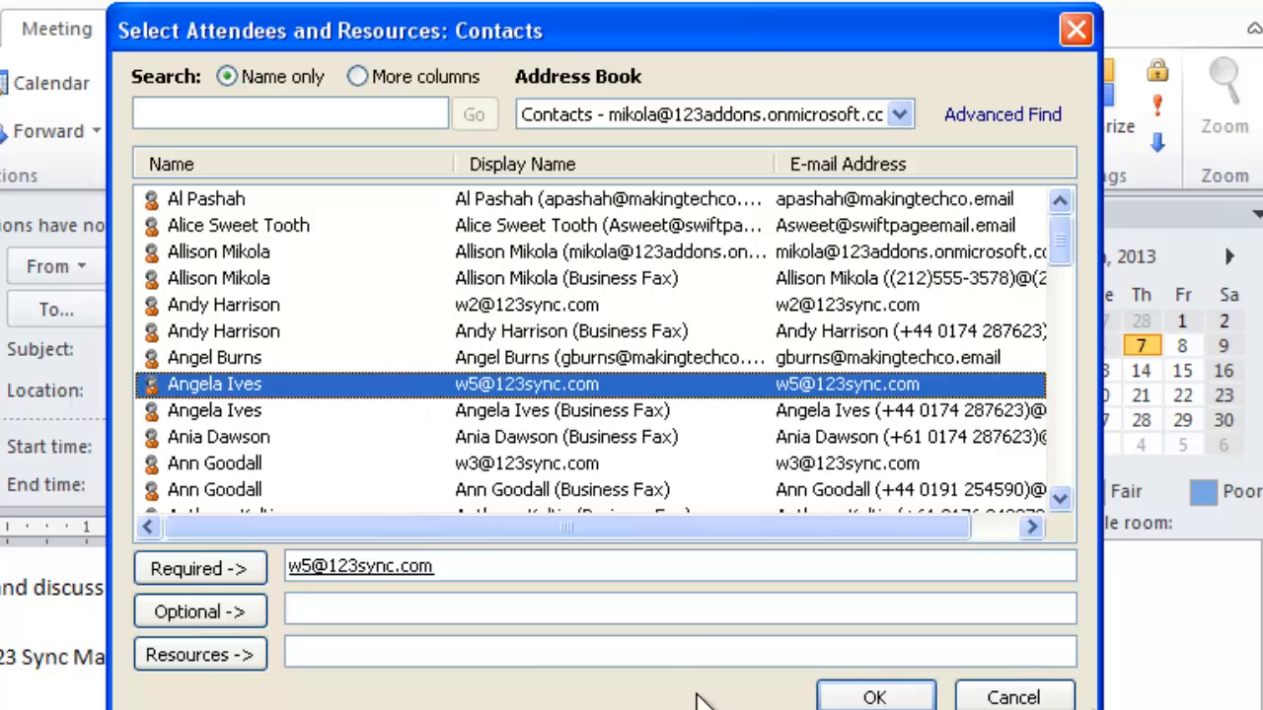
{"action": "left_click", "coordinate": [875, 696]}
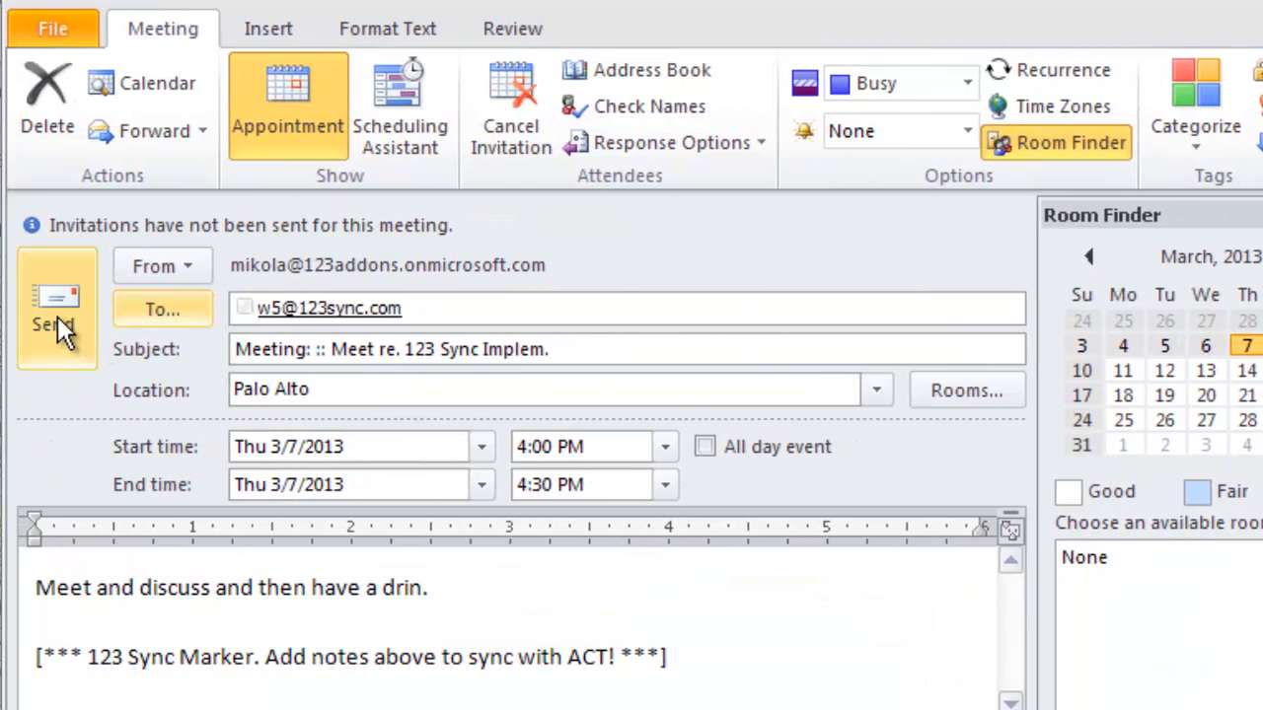
{"action": "left_click", "coordinate": [57, 316]}
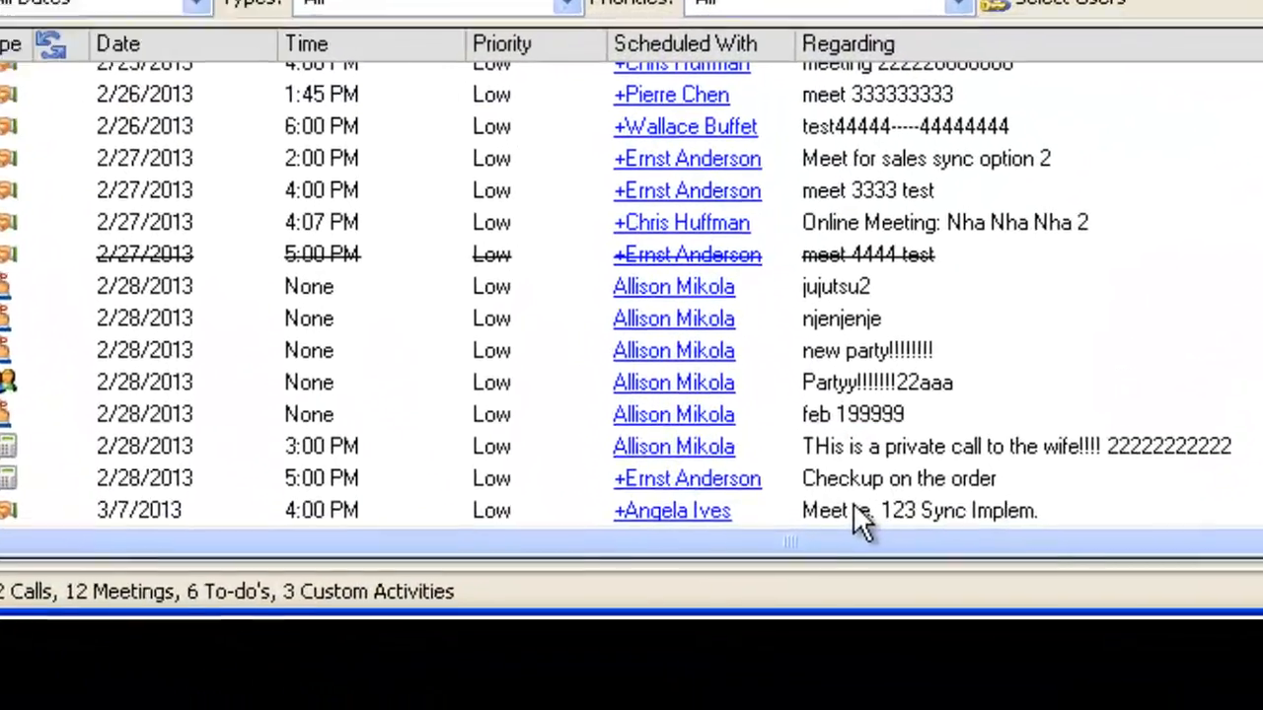
Step: In Sage ACT!, open the 3/7/2013 "Meet re. 123 Sync Implem." activity, check who it is scheduled with, and close it
{"action": "left_click", "coordinate": [854, 510]}
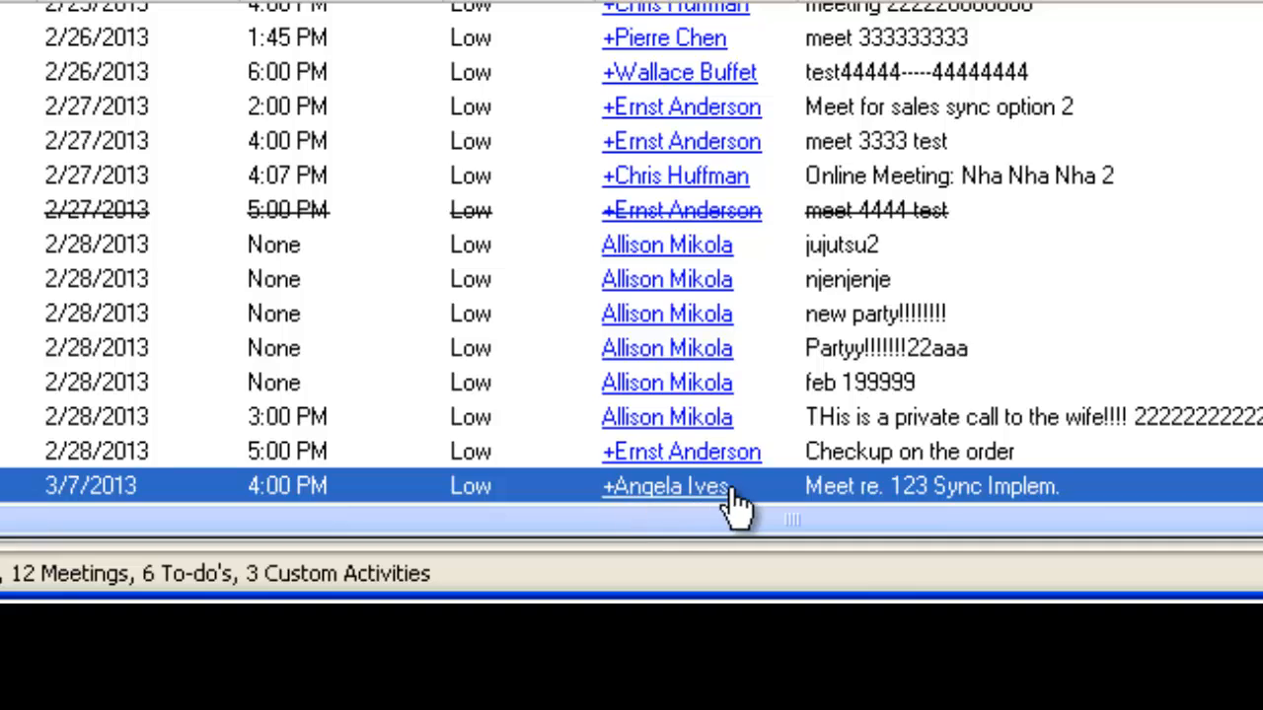
{"action": "double_click", "coordinate": [849, 483]}
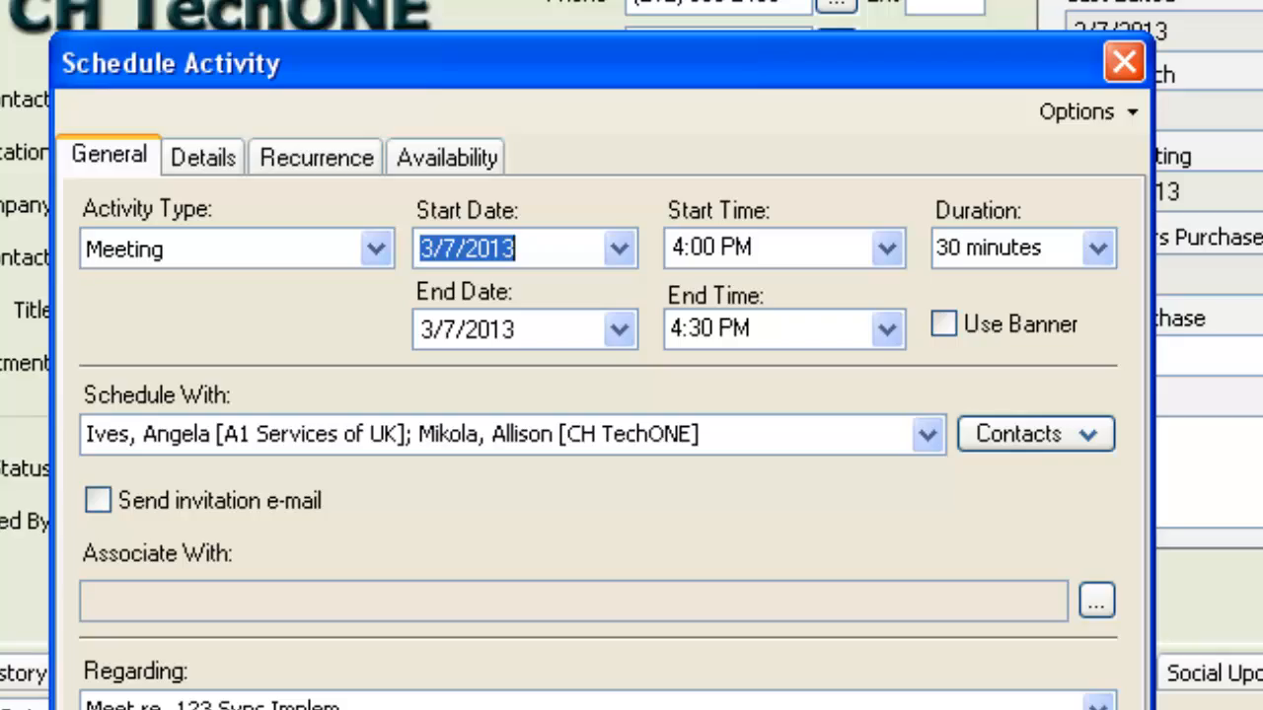
{"action": "key", "text": "Escape"}
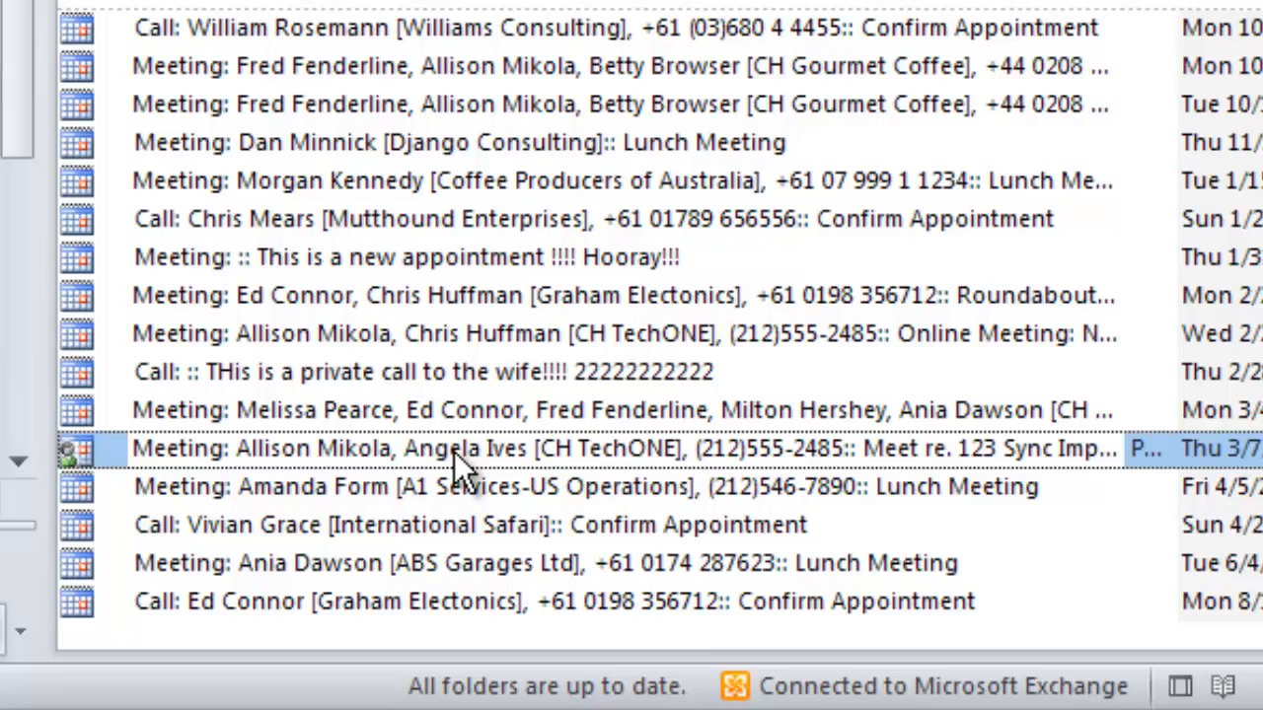
Step: In Outlook, open the synced 3/7/2013 "Meet re. 123 Sync Implem." meeting and examine its subject and notes text
{"action": "double_click", "coordinate": [426, 431]}
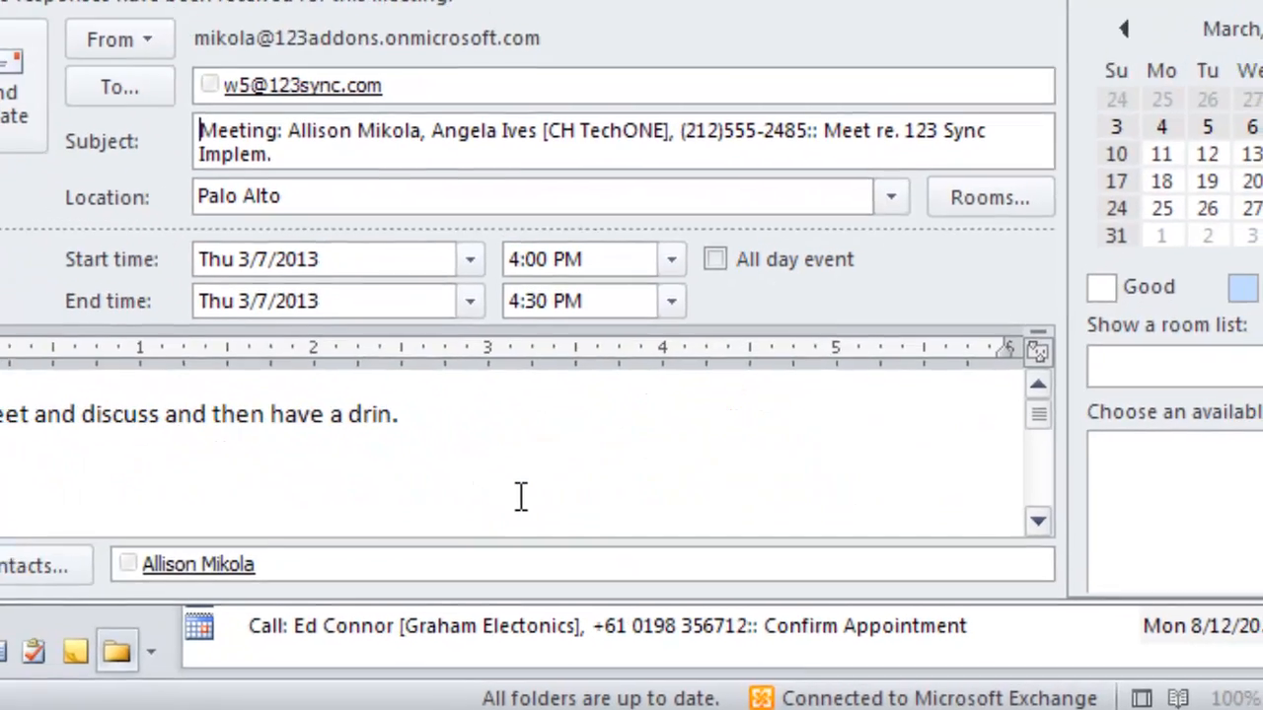
{"action": "left_click_drag", "start_coordinate": [1022, 455], "coordinate": [1027, 437]}
{"action": "left_click_drag", "start_coordinate": [450, 450], "coordinate": [99, 451]}
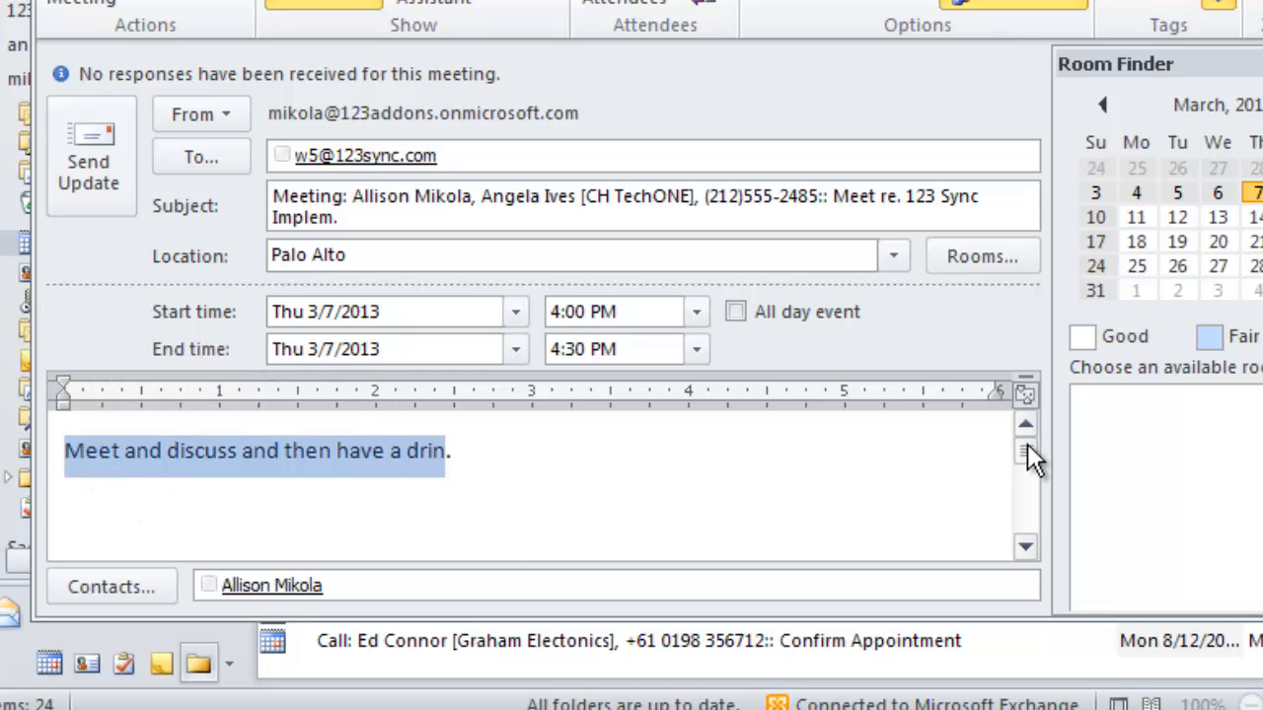
{"action": "mouse_move", "coordinate": [1028, 443]}
{"action": "left_mouse_down"}
{"action": "mouse_move", "coordinate": [1024, 525]}
{"action": "mouse_move", "coordinate": [1016, 417]}
{"action": "mouse_move", "coordinate": [1027, 535]}
{"action": "mouse_move", "coordinate": [1019, 442]}
{"action": "left_mouse_up"}
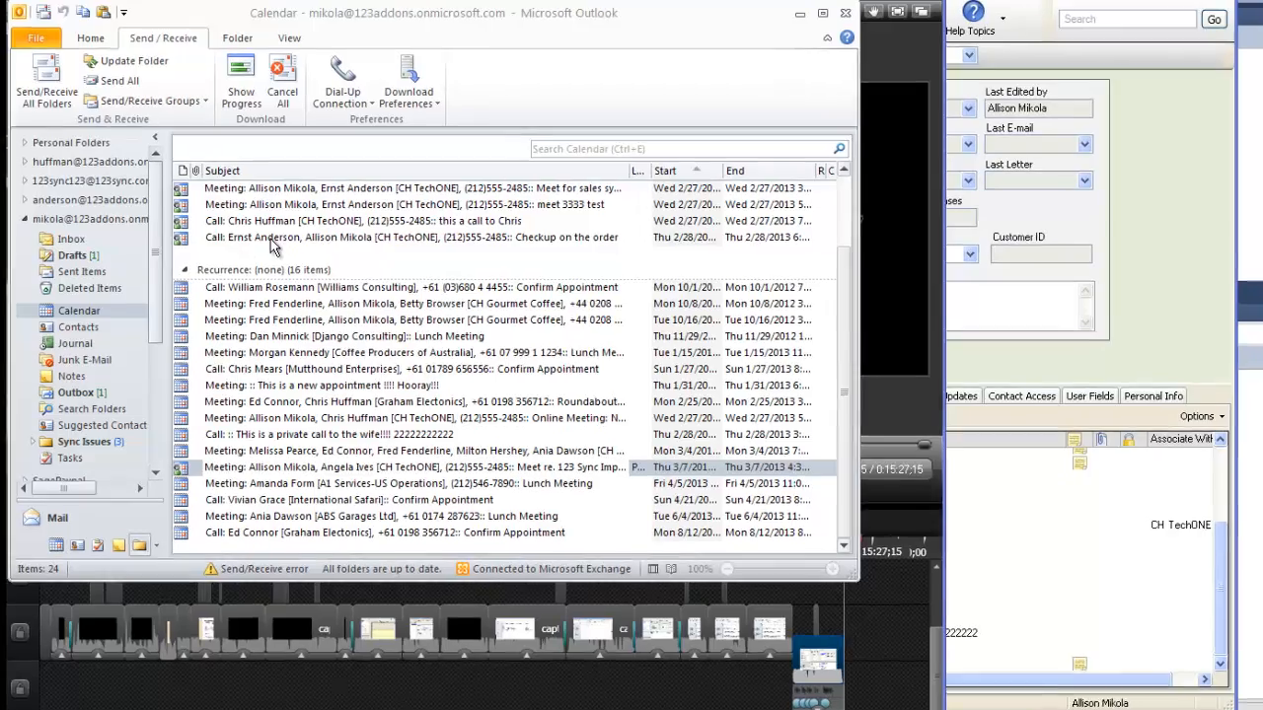
Step: Create a new appointment with the subject "Dinner: Dinnet at 8pm" and an 8:00 PM start time on 3/7/2013
{"action": "left_click", "coordinate": [94, 42]}
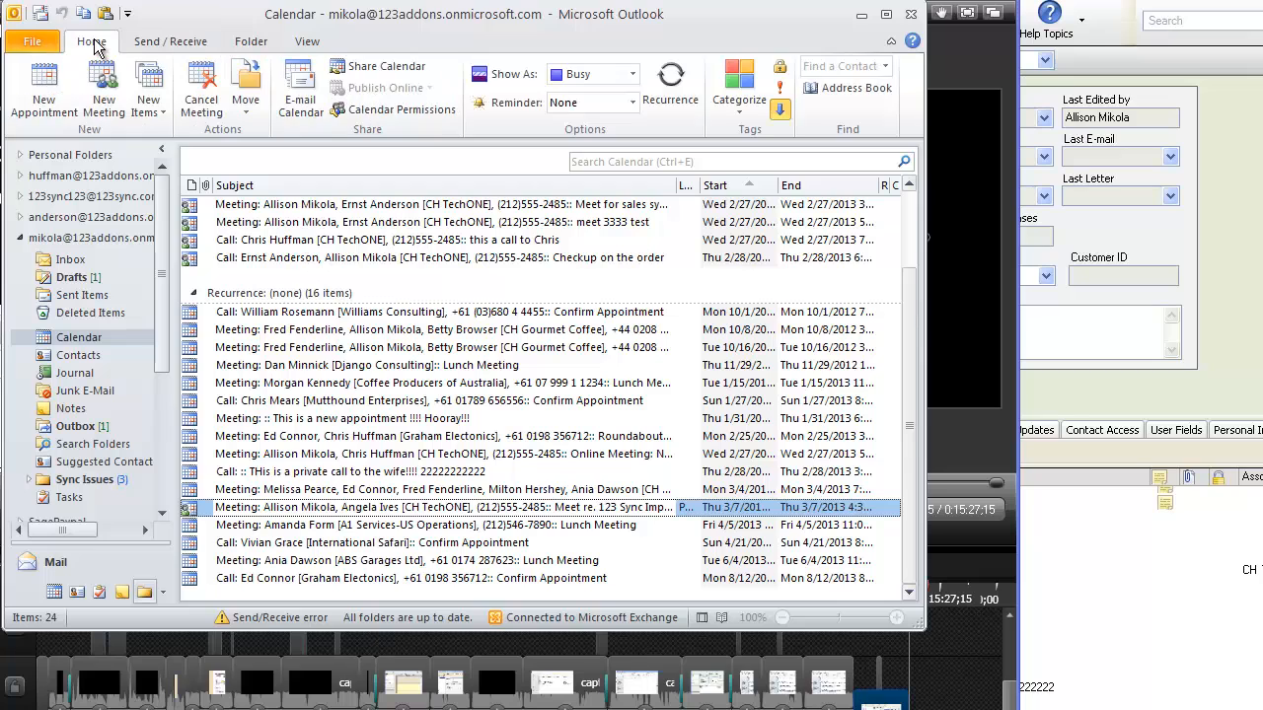
{"action": "left_click", "coordinate": [44, 84]}
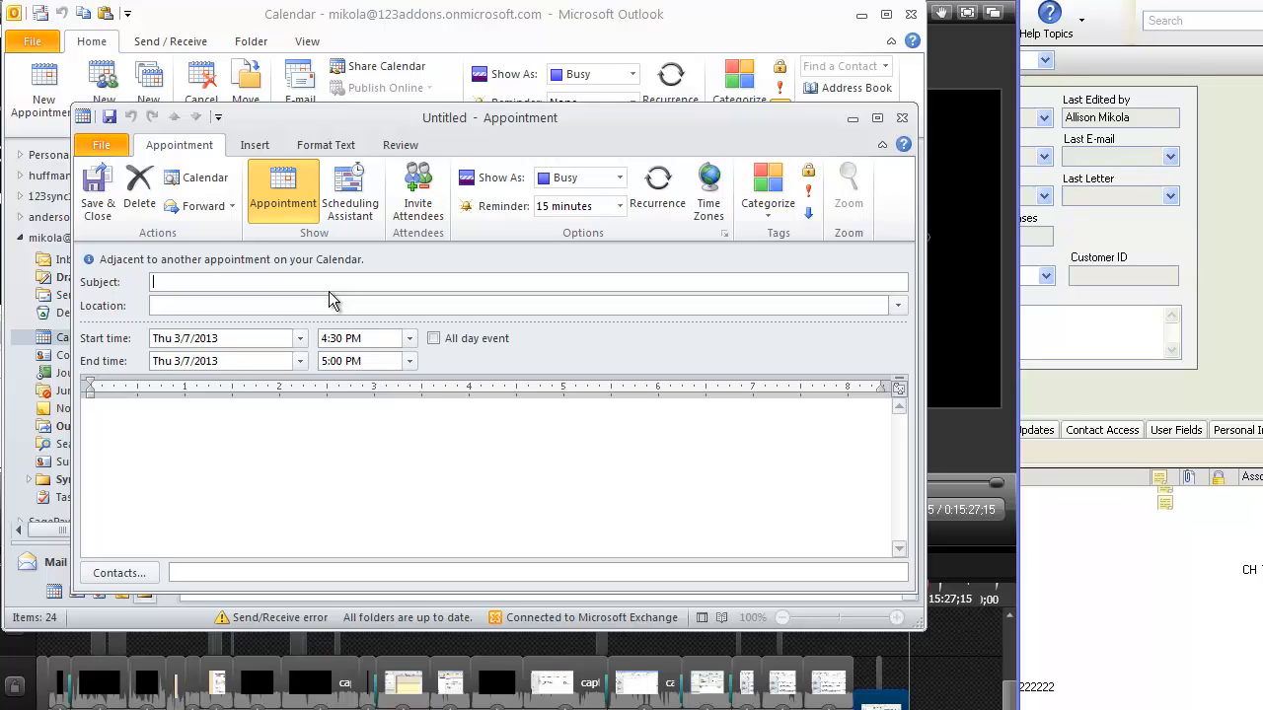
{"action": "type", "text": "Dinner: Dinnet at 8pm"}
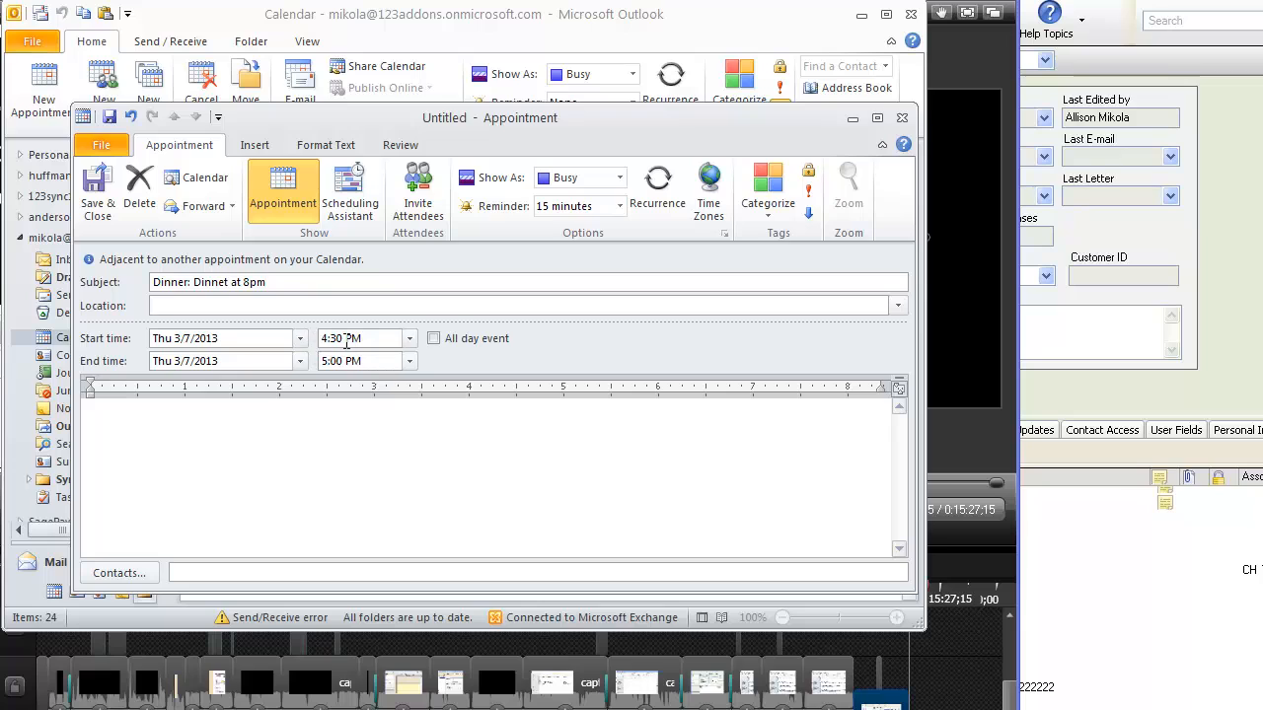
{"action": "left_click", "coordinate": [409, 338]}
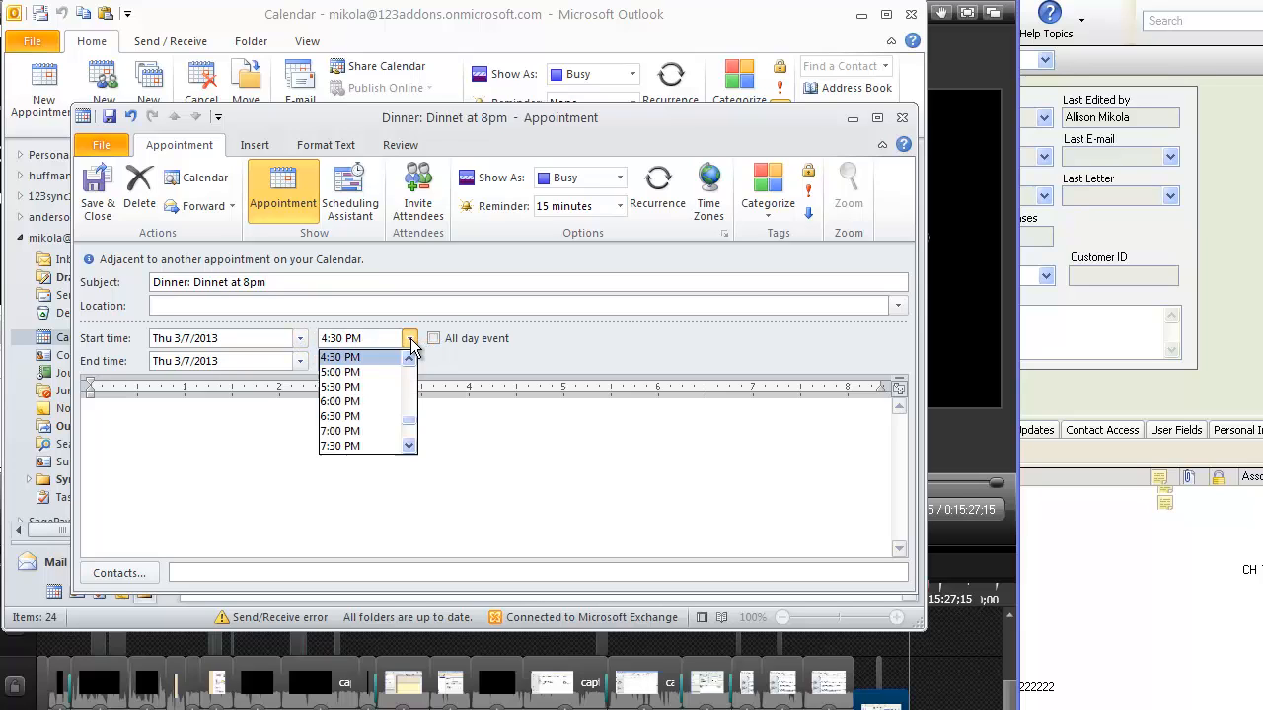
{"action": "left_click", "coordinate": [409, 446]}
{"action": "left_click", "coordinate": [383, 446]}
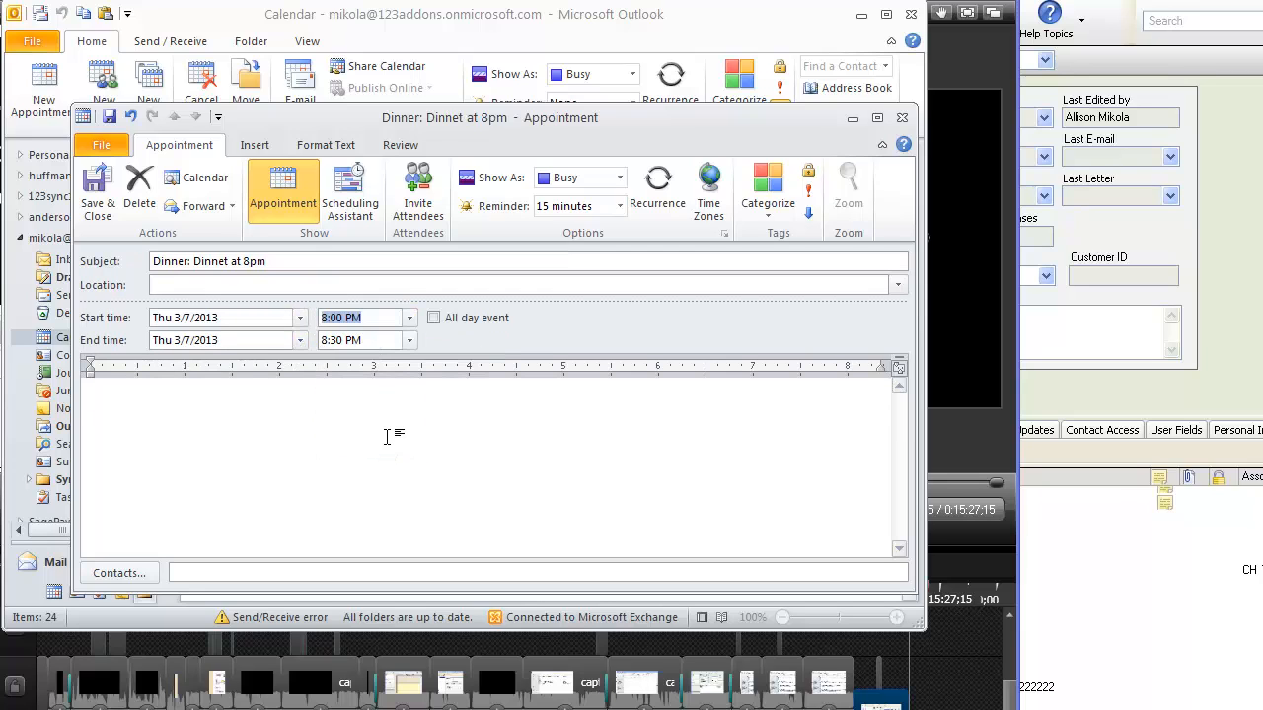
Step: Enter "Bring wine home." in the dinner appointment's notes, and save and close it
{"action": "left_click", "coordinate": [462, 424]}
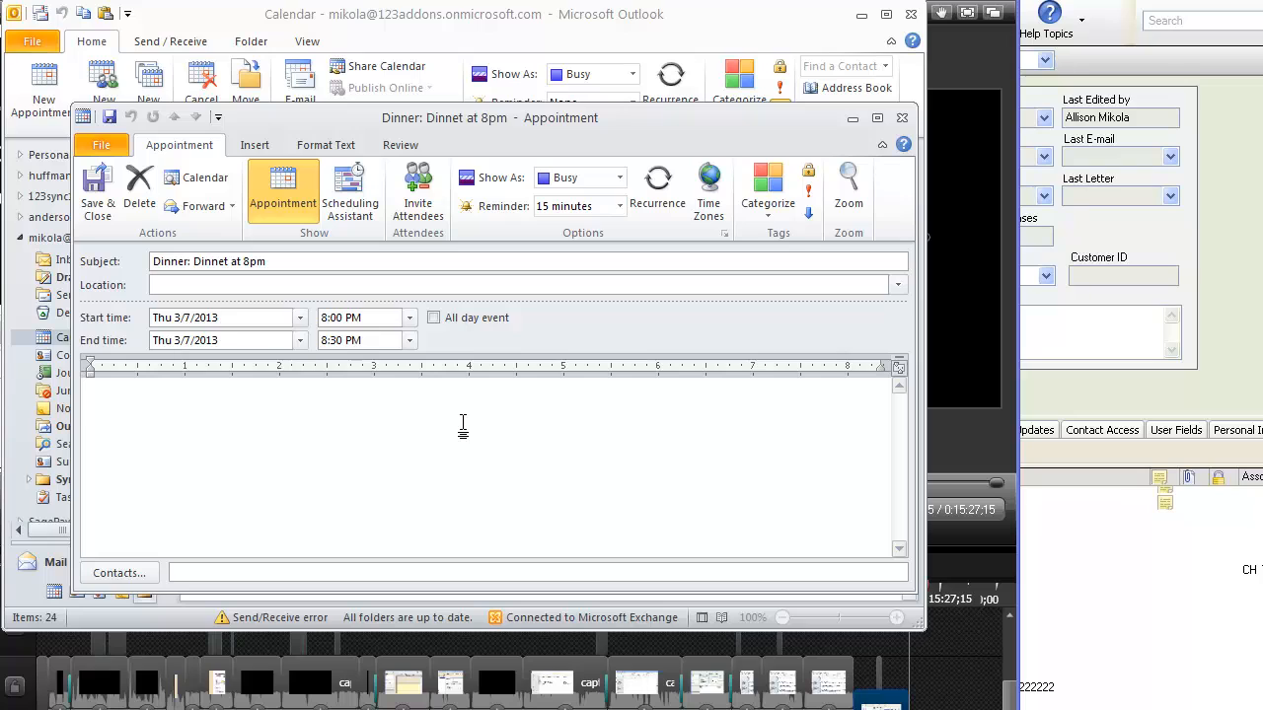
{"action": "type", "text": "Bring wine and"}
{"action": "key", "text": "BackSpace"}
{"action": "key", "text": "BackSpace"}
{"action": "key", "text": "BackSpace"}
{"action": "key", "text": "BackSpace"}
{"action": "type", "text": "home."}
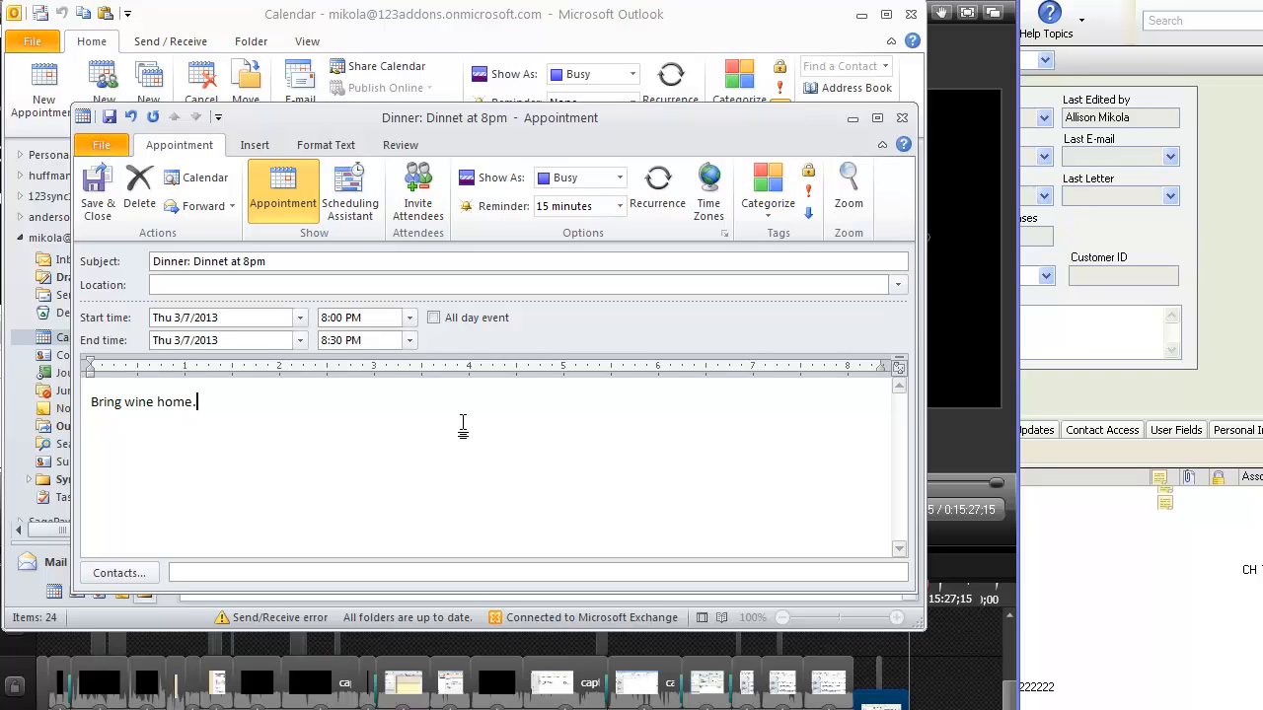
{"action": "left_click", "coordinate": [92, 204]}
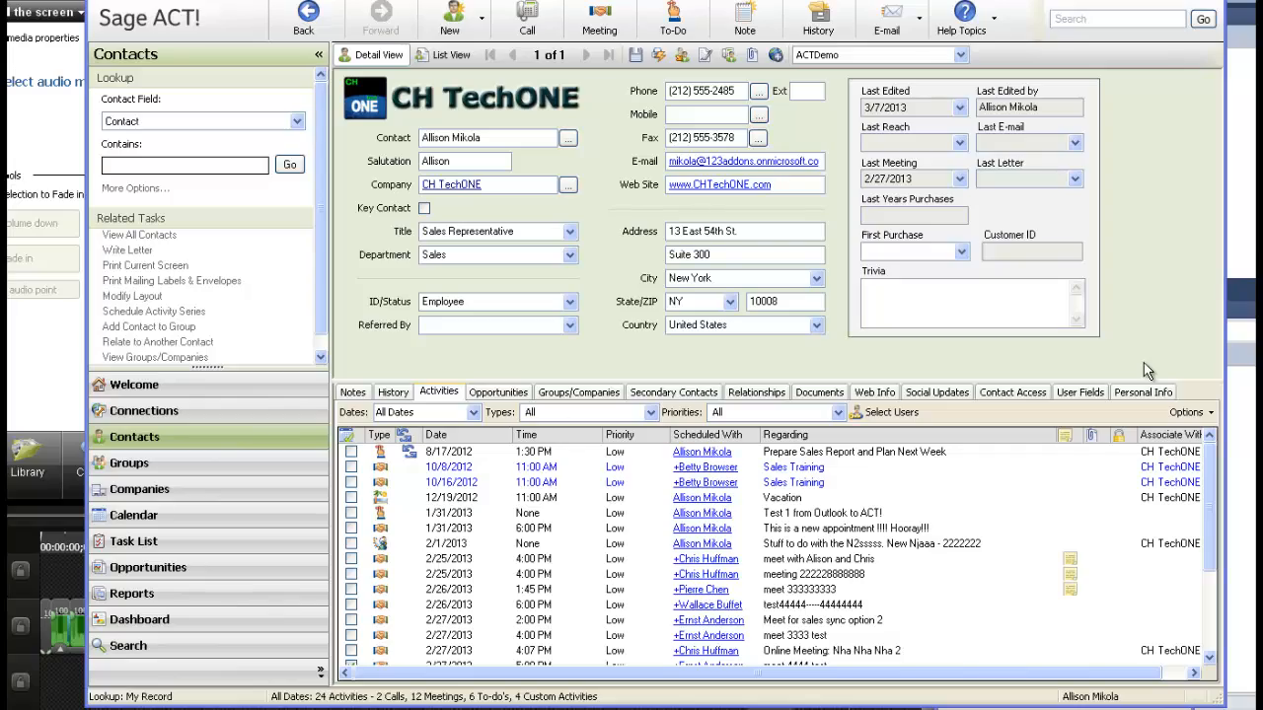
Step: In Sage ACT!, open the 3/7/2013 "Dinnet at 8pm" activity and check its activity type and regarding text
{"action": "left_click_drag", "start_coordinate": [1209, 488], "coordinate": [1210, 567]}
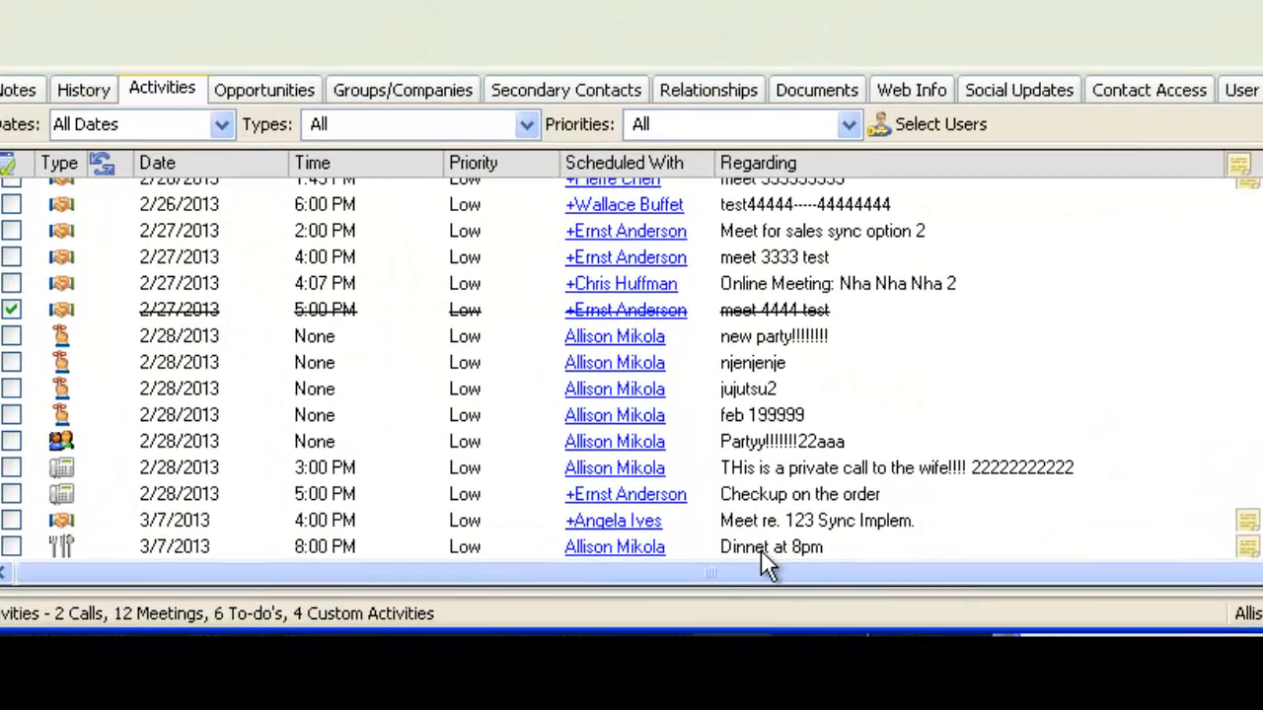
{"action": "left_click", "coordinate": [789, 664]}
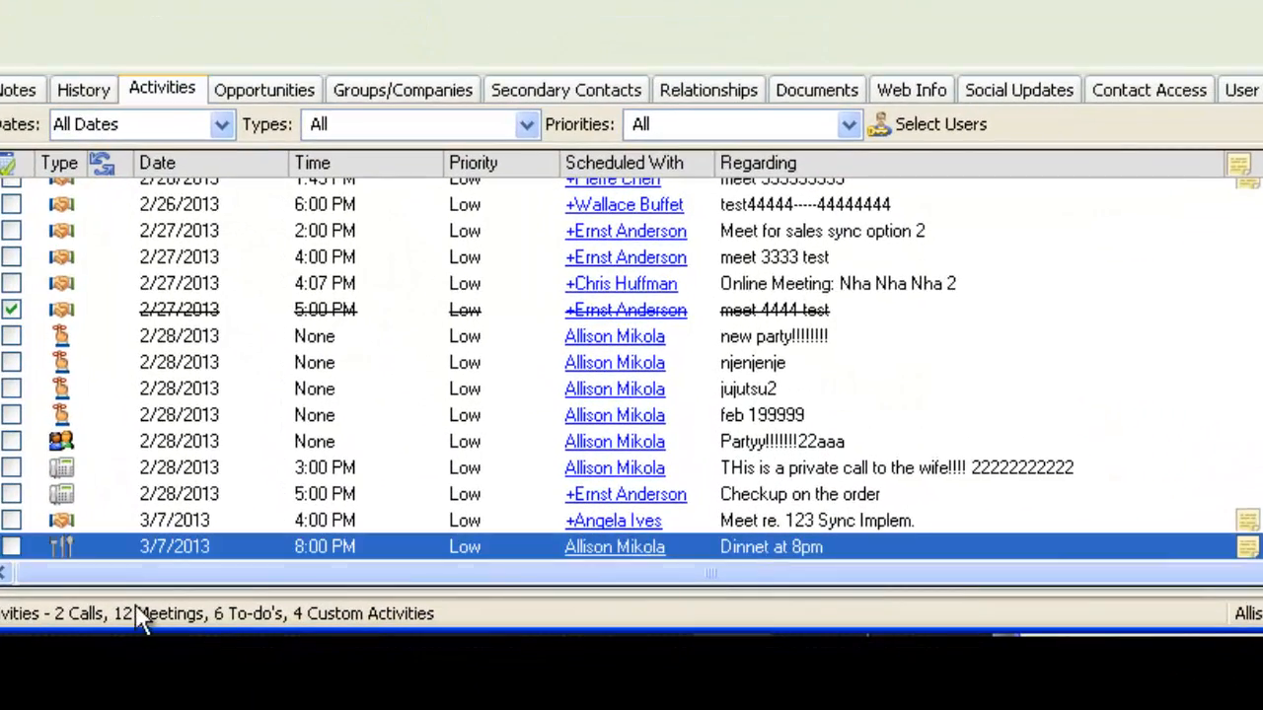
{"action": "double_click", "coordinate": [83, 543]}
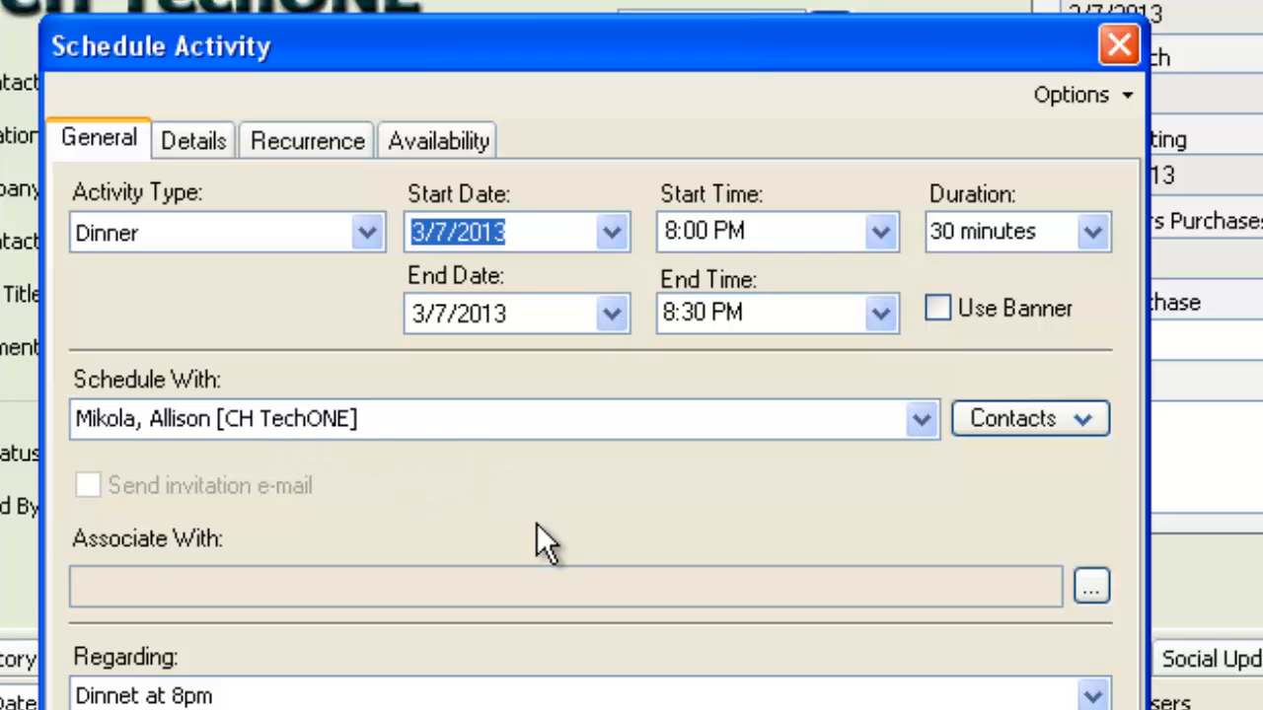
{"action": "left_click", "coordinate": [143, 696]}
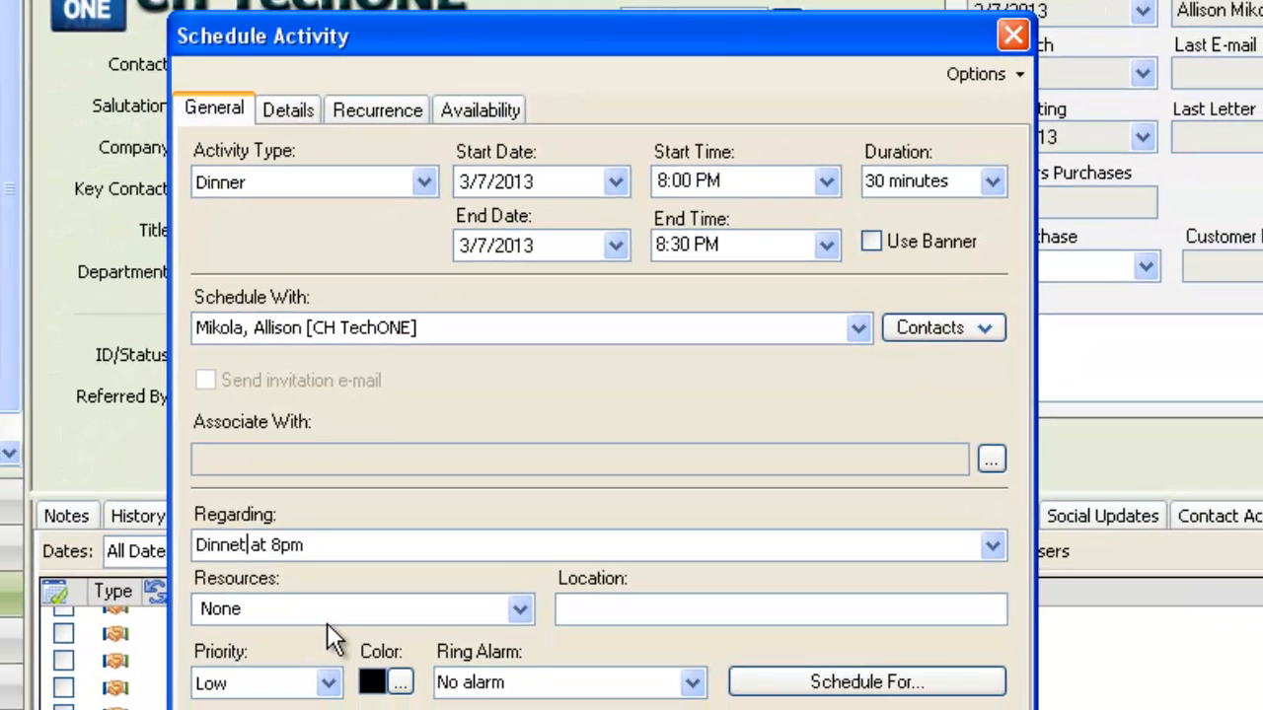
Step: Correct the dinner activity's regarding text to "Dinner at 8pm" and save the activity
{"action": "key", "text": "BackSpace"}
{"action": "type", "text": "r"}
{"action": "left_click", "coordinate": [790, 688]}
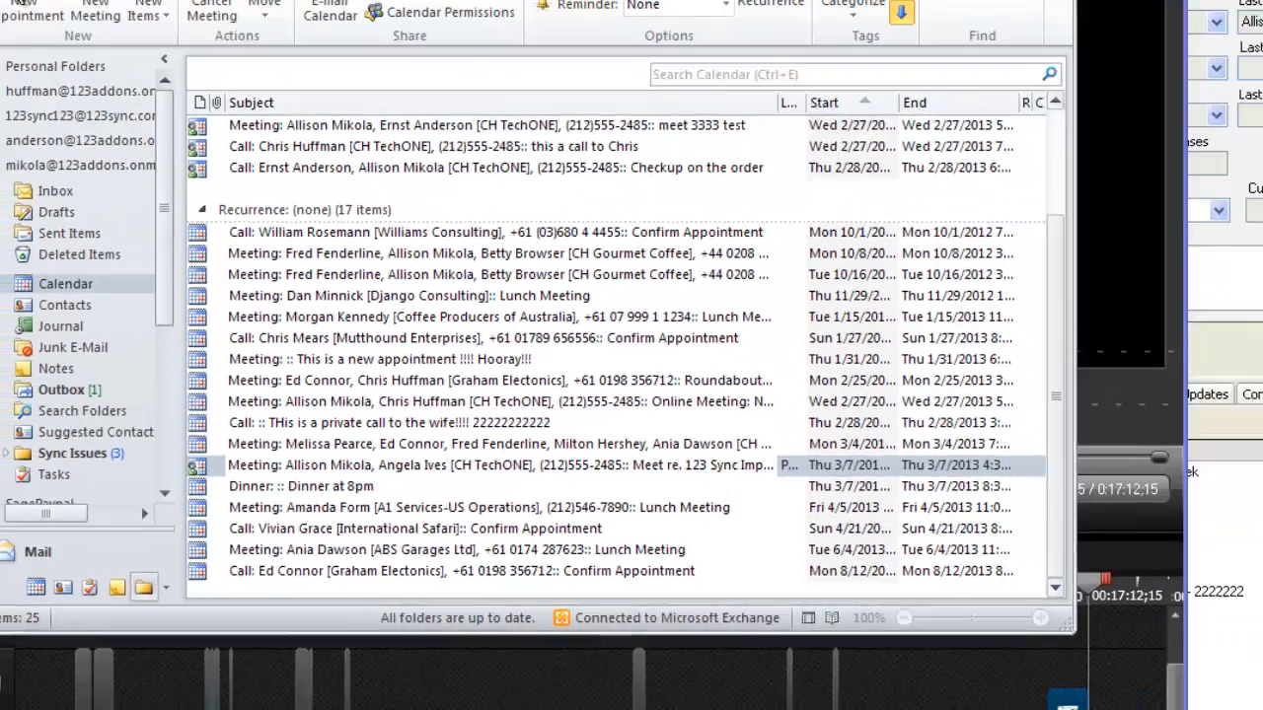
Step: In Outlook, create a new appointment with the subject "Dinner-Private: This is a private dinner with CLient"
{"action": "left_click", "coordinate": [37, 81]}
{"action": "left_click", "coordinate": [38, 85]}
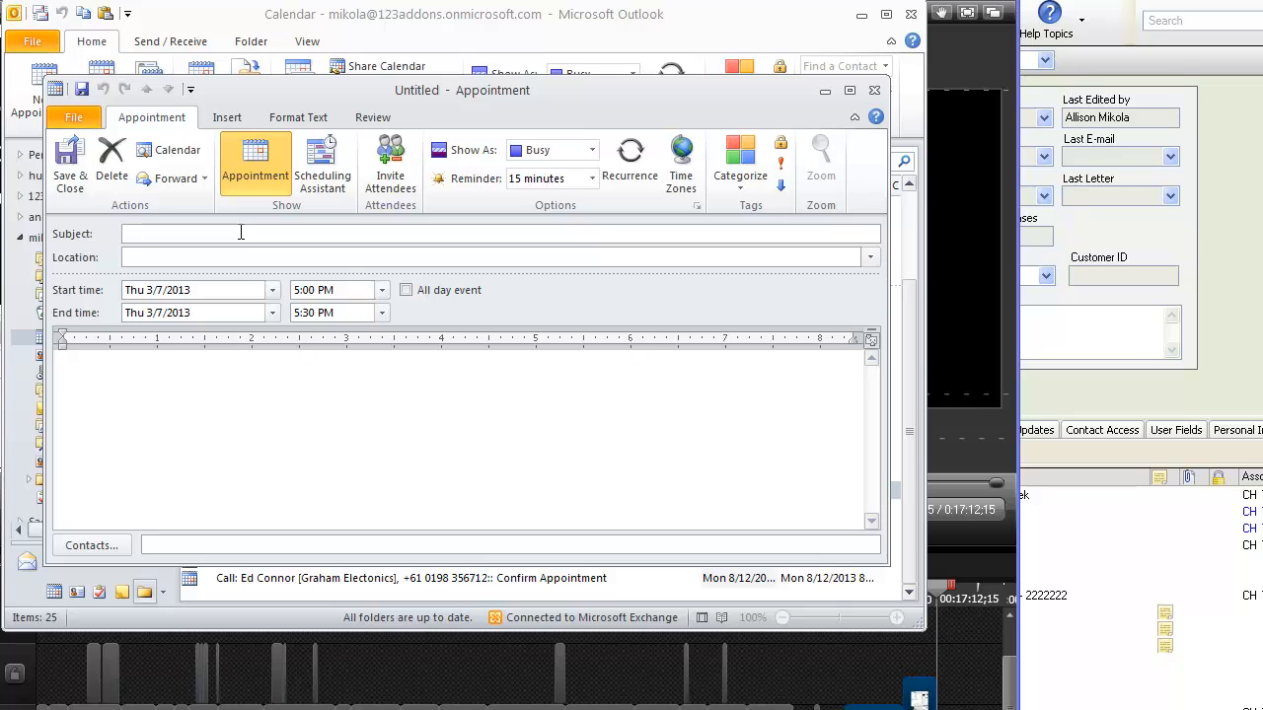
{"action": "type", "text": "Dinner-Private: This is a private dinner with C"}
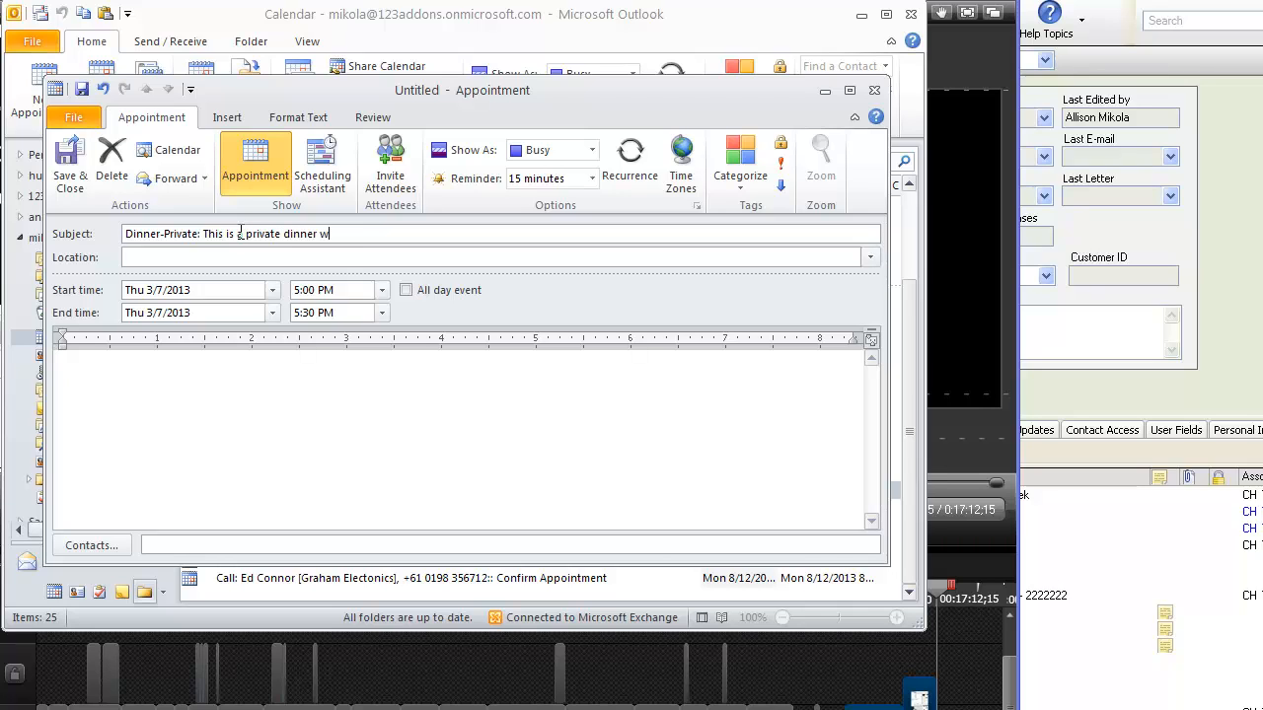
{"action": "type", "text": "Lient"}
Step: Set the private dinner appointment's start date to 3/8/2013, keep the colon after "Dinner-Private", and save and close it
{"action": "left_click", "coordinate": [271, 291]}
{"action": "left_click", "coordinate": [234, 367]}
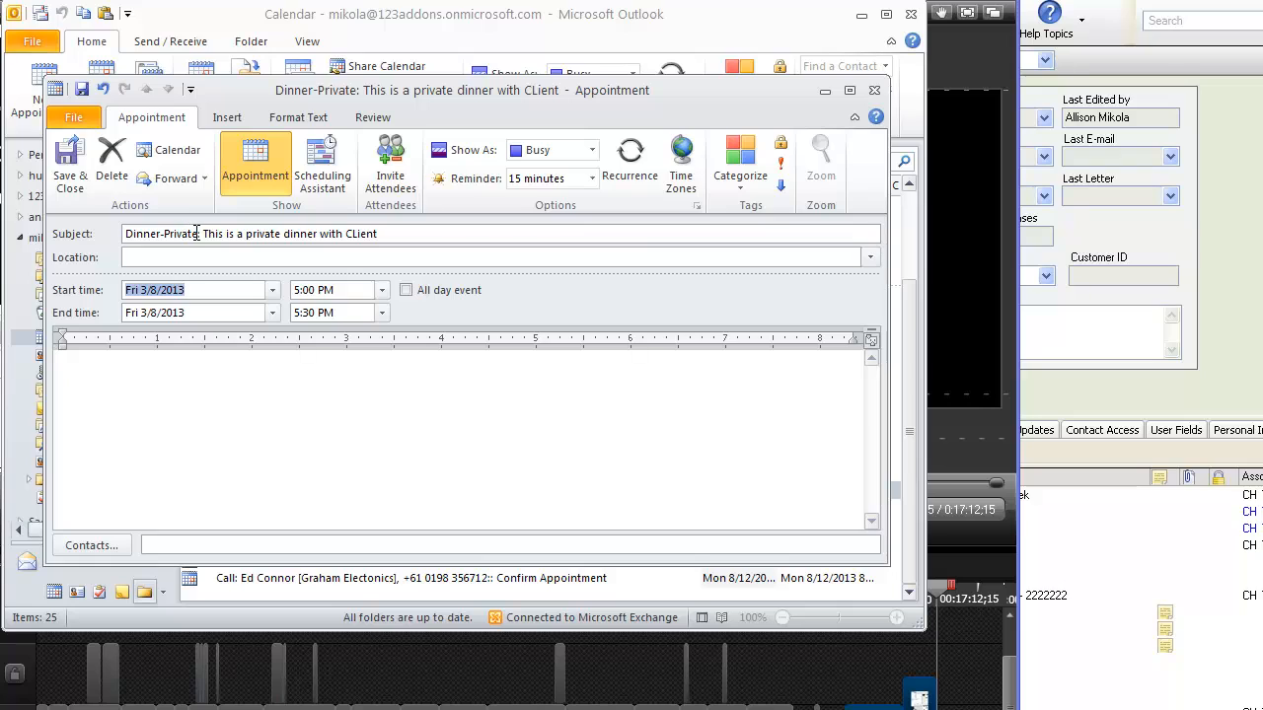
{"action": "left_click", "coordinate": [199, 234]}
{"action": "key", "text": "BackSpace"}
{"action": "type", "text": ":"}
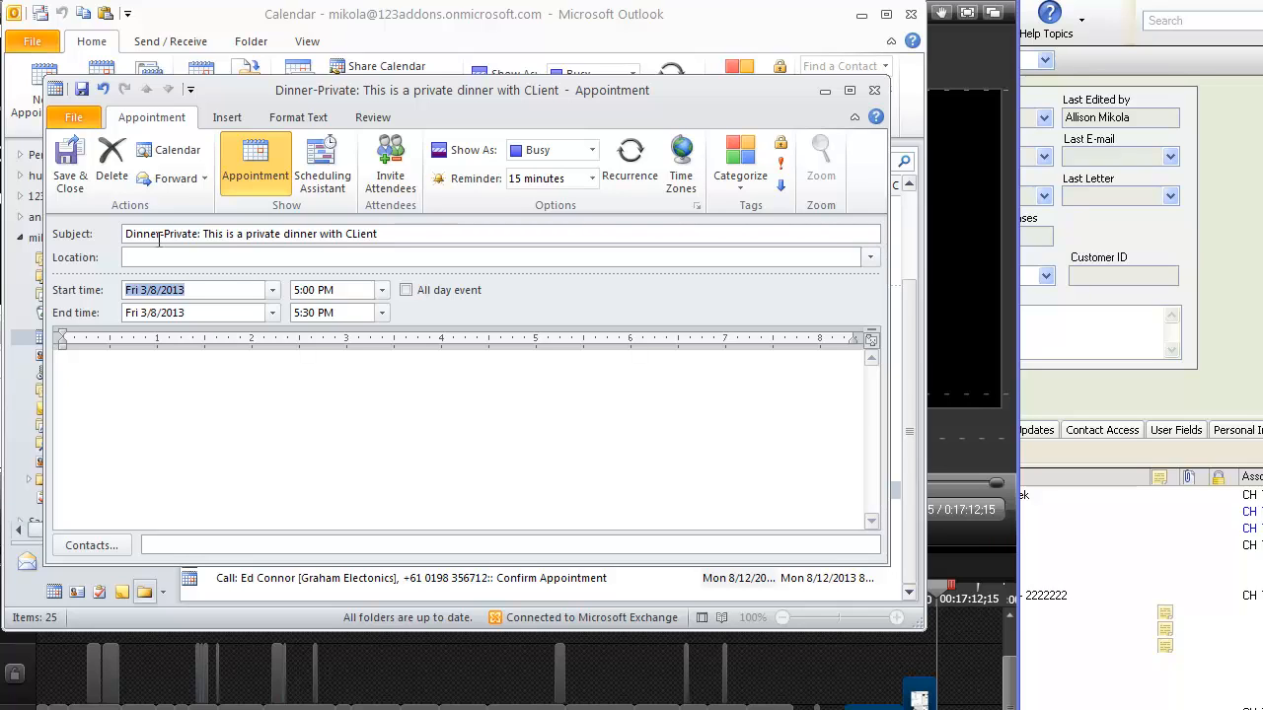
{"action": "left_click", "coordinate": [61, 175]}
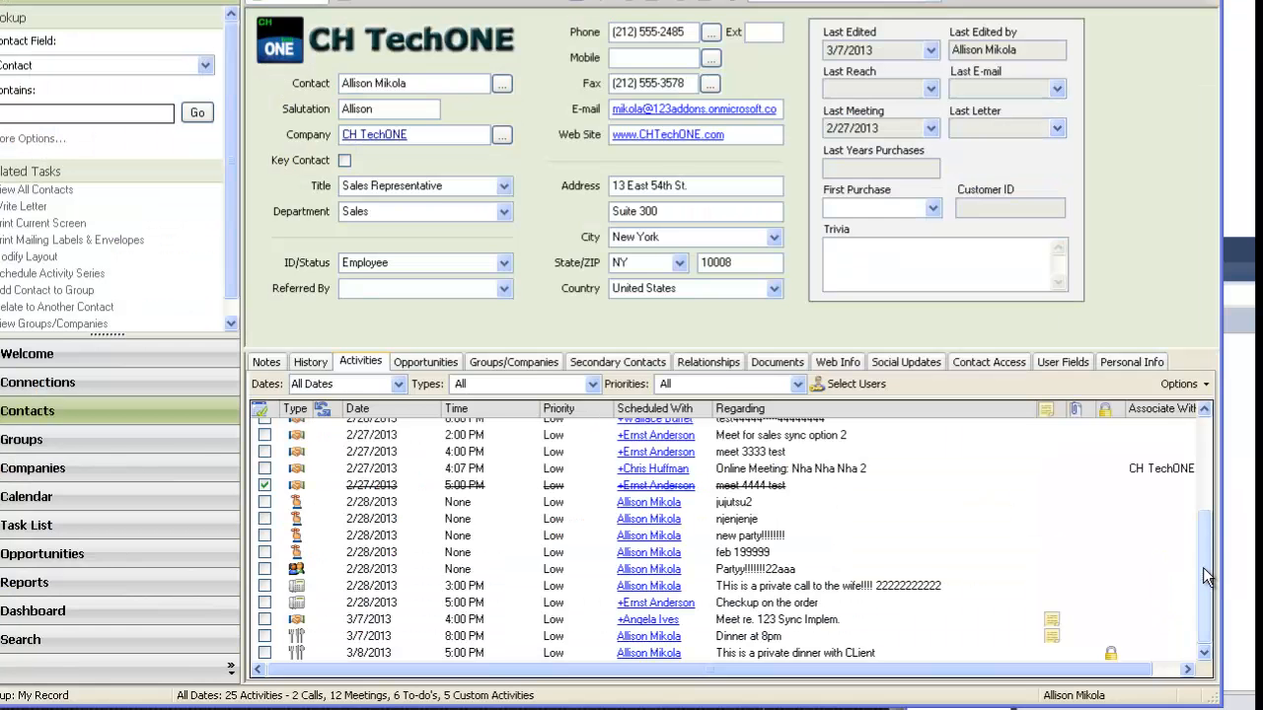
Step: In Sage ACT!, open the 3/8/2013 private dinner activity, check its activity type, regarding text and Private setting, and close it without changes
{"action": "left_click_drag", "start_coordinate": [1203, 568], "coordinate": [1219, 594]}
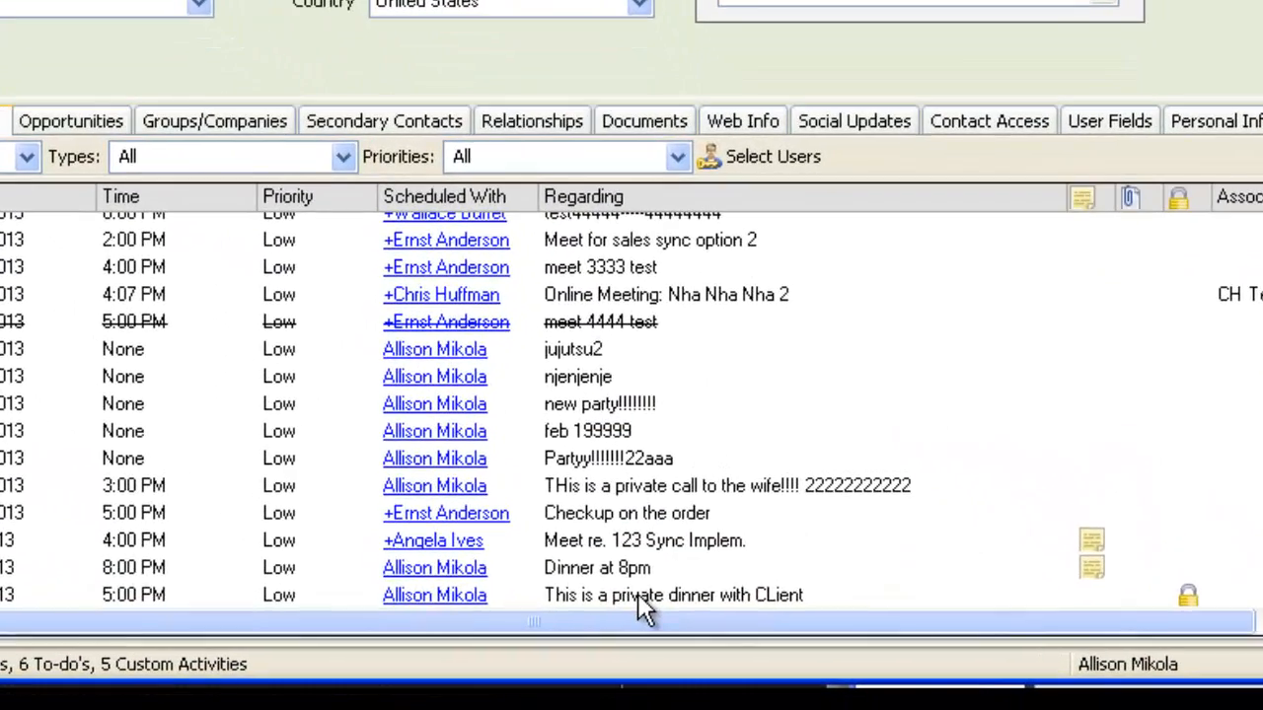
{"action": "left_click", "coordinate": [772, 653]}
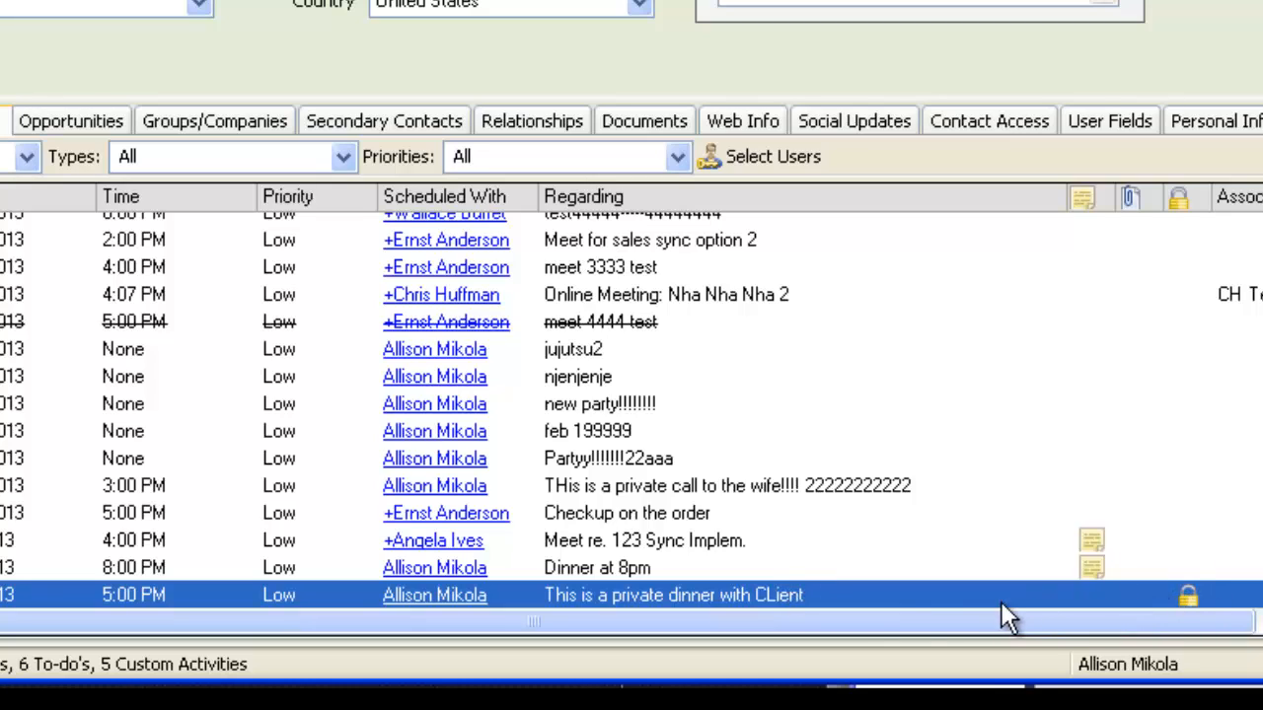
{"action": "double_click", "coordinate": [851, 595]}
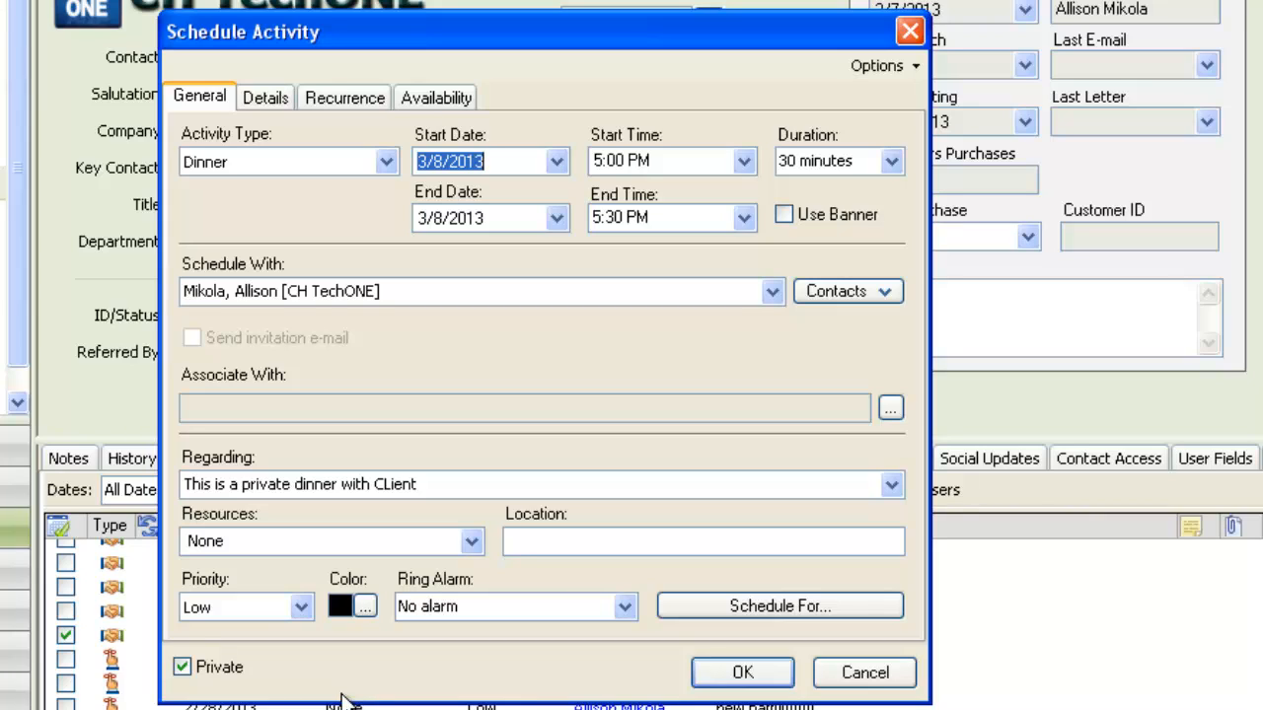
{"action": "left_click", "coordinate": [865, 673]}
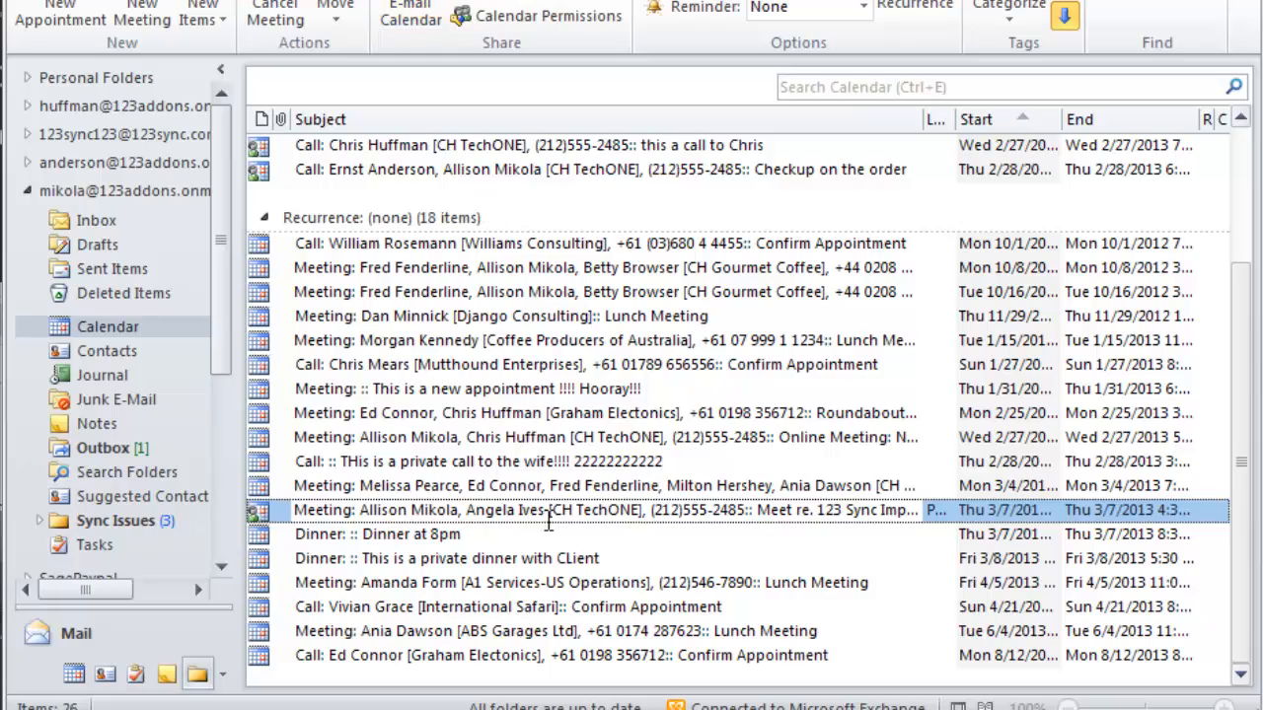
Step: In Outlook, select the synced 3/8/2013 private dinner appointment and examine its subject
{"action": "left_click", "coordinate": [434, 559]}
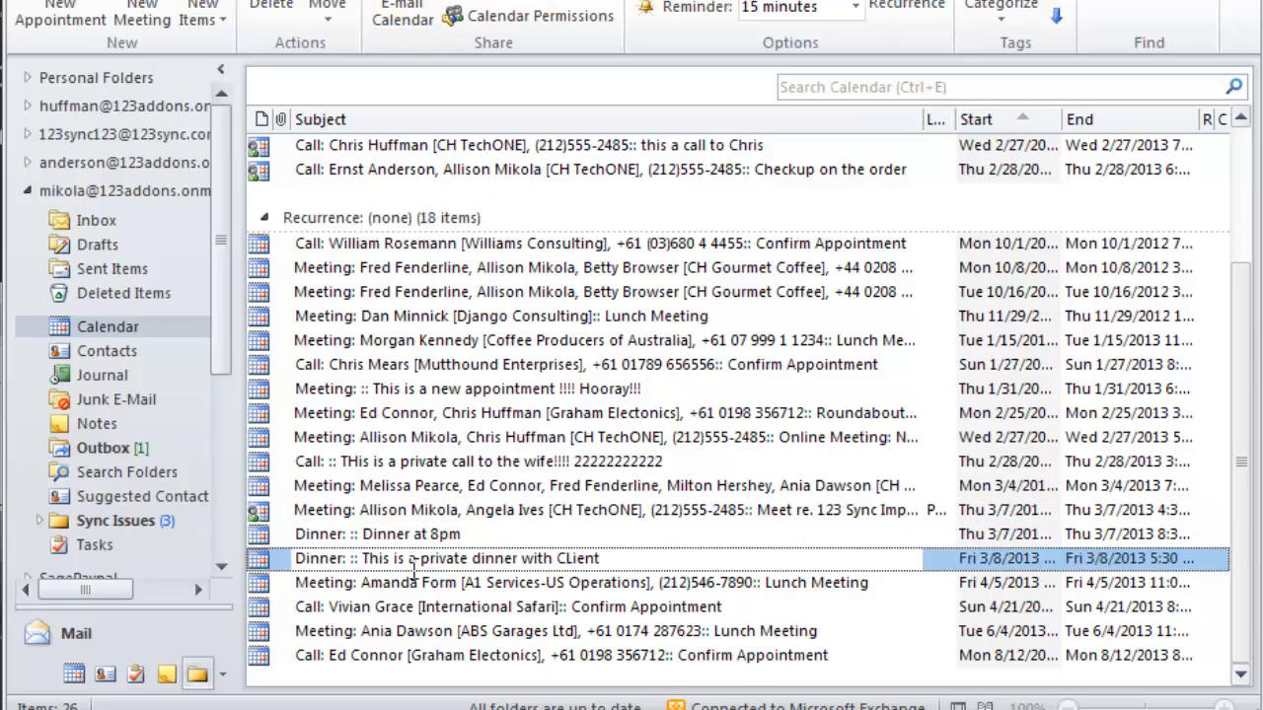